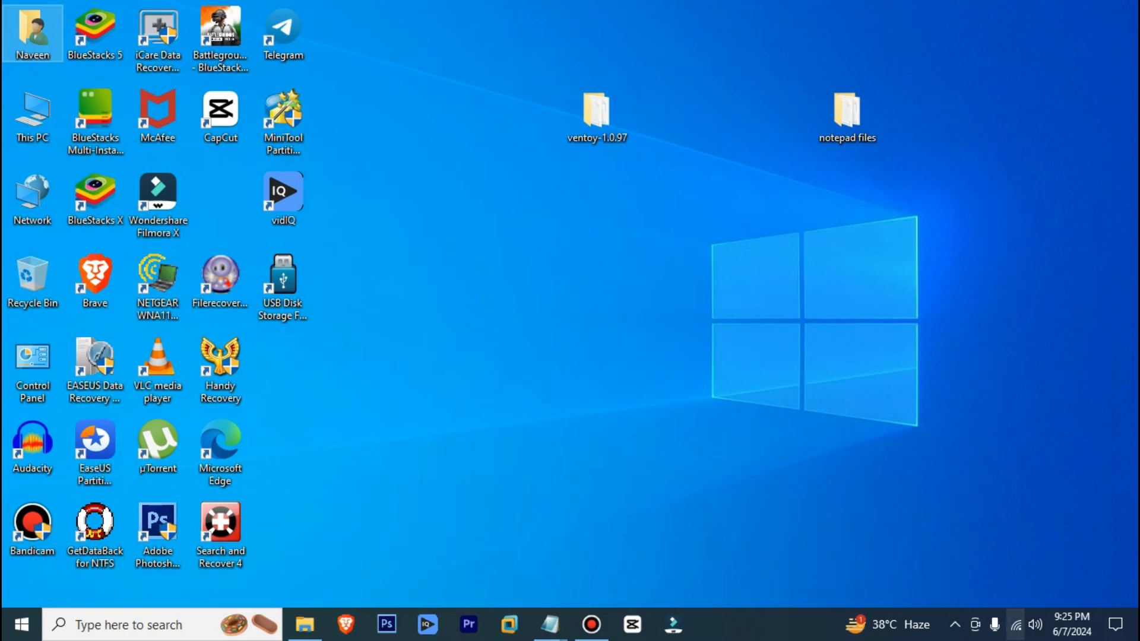
Step: View the list of available Wi-Fi networks from the desktop and close it
{"action": "left_click", "coordinate": [1016, 624]}
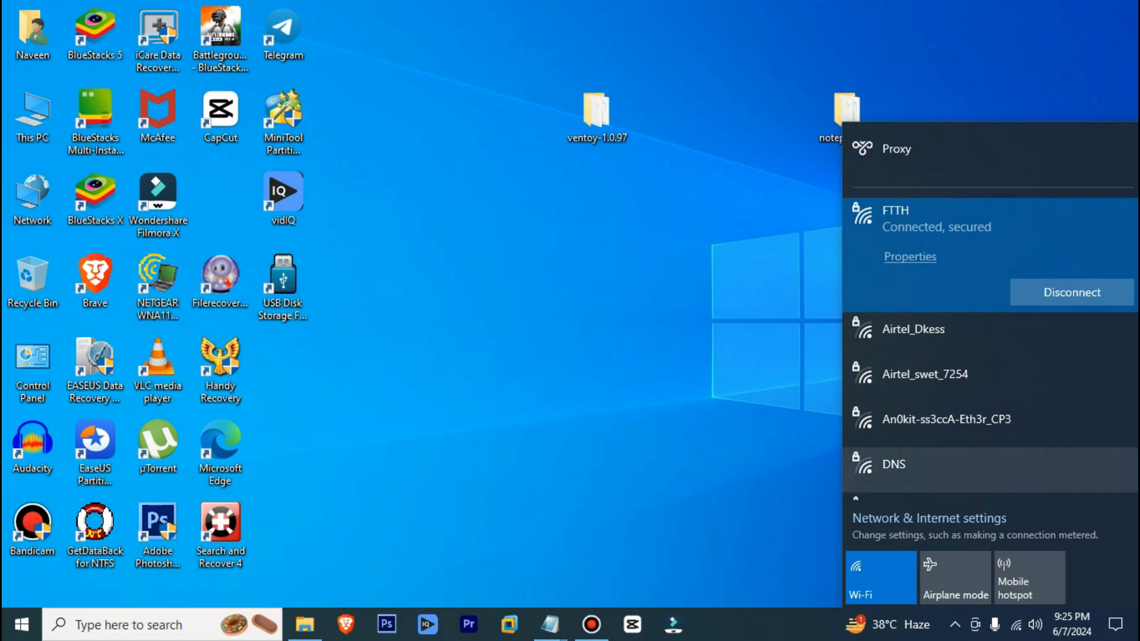
{"action": "key", "text": "Escape"}
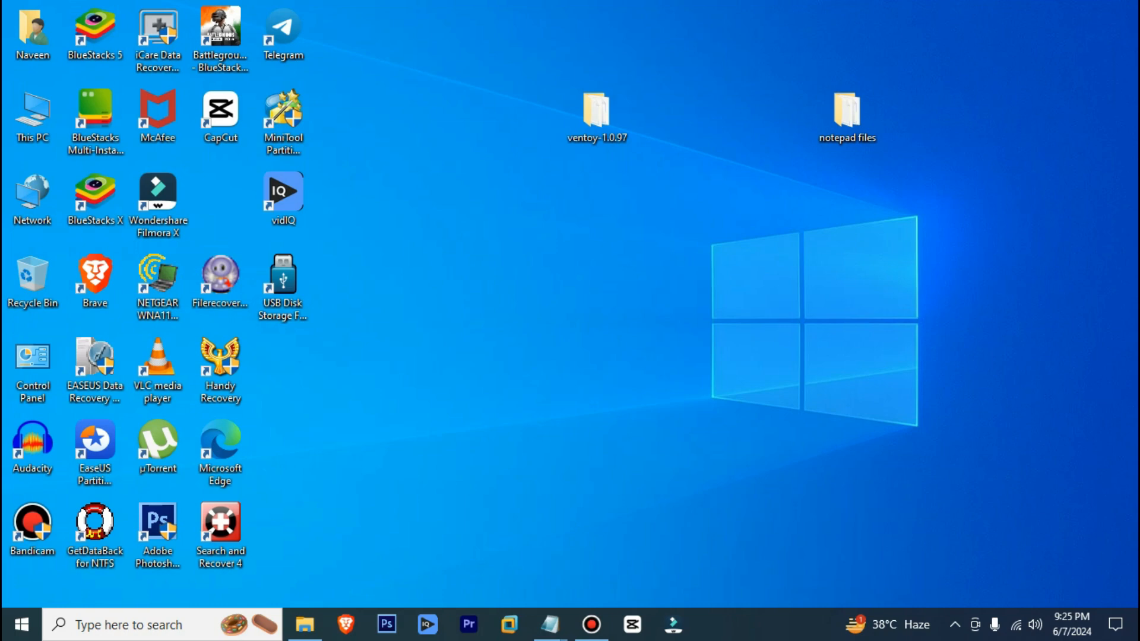
Step: Create a new folder on the desktop named "Tech Ammc Youtube Channel"
{"action": "right_click", "coordinate": [553, 236]}
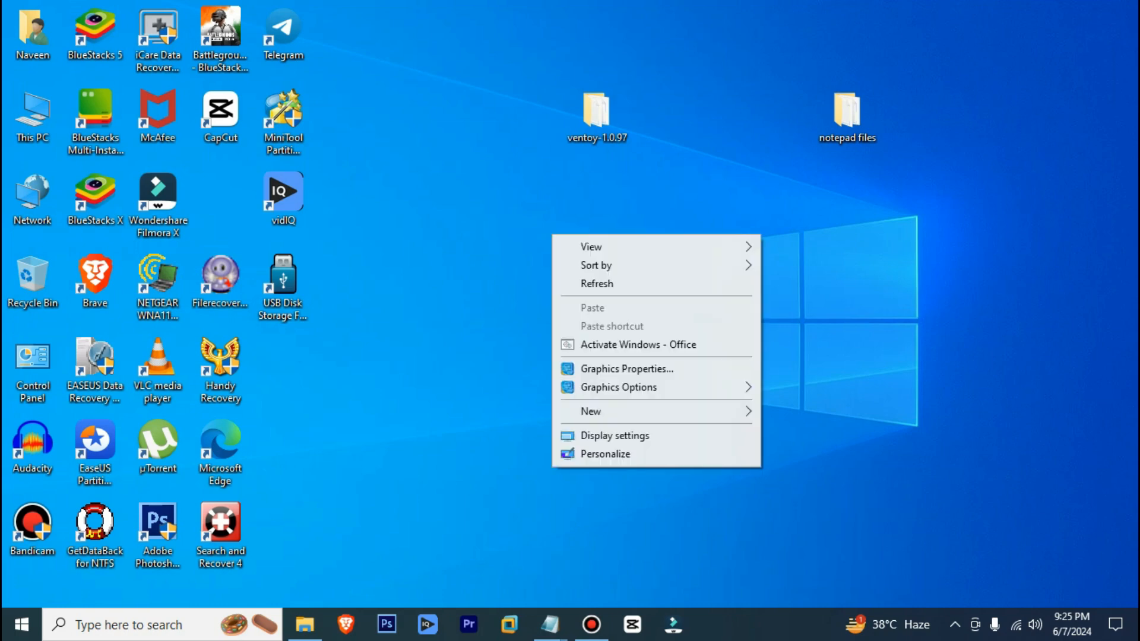
{"action": "mouse_move", "coordinate": [593, 411]}
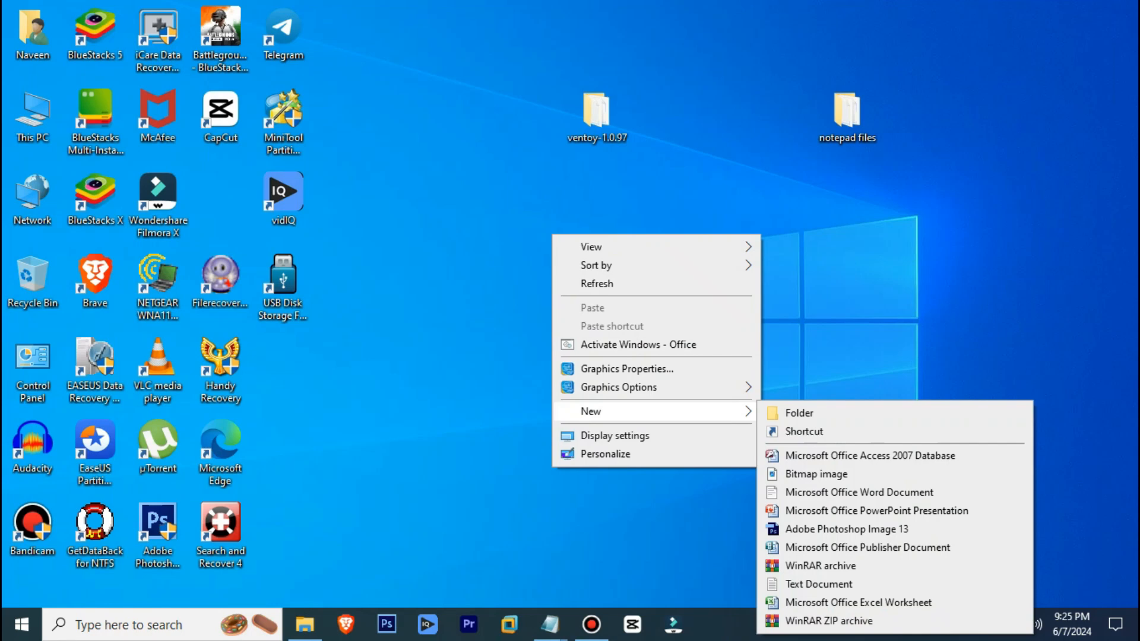
{"action": "right_click", "coordinate": [573, 275]}
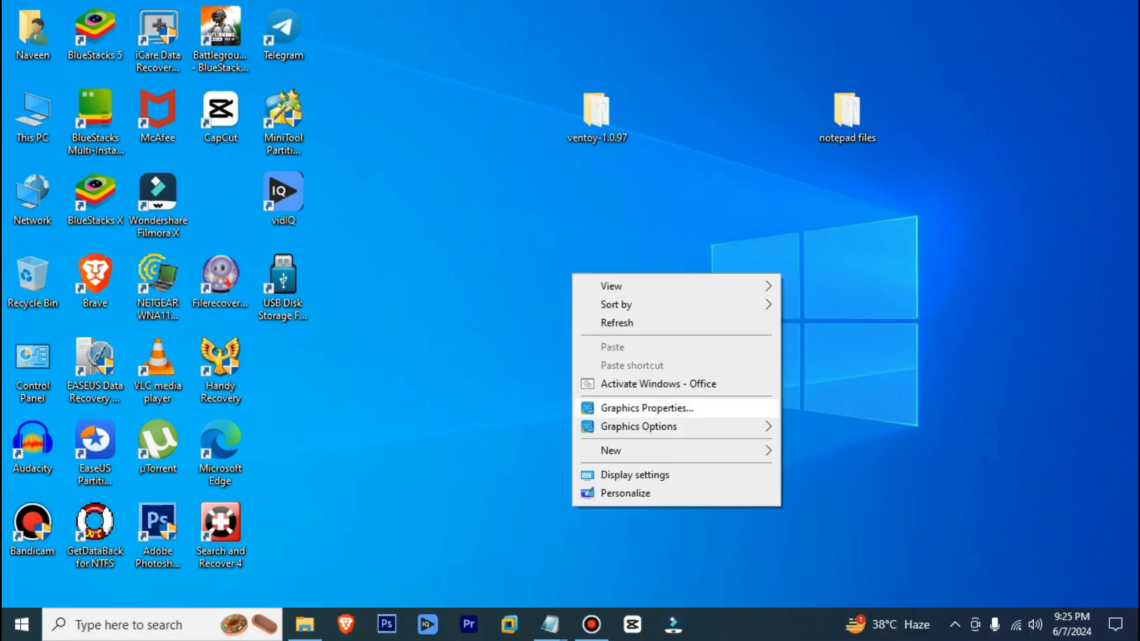
{"action": "mouse_move", "coordinate": [611, 451]}
{"action": "left_click", "coordinate": [819, 241]}
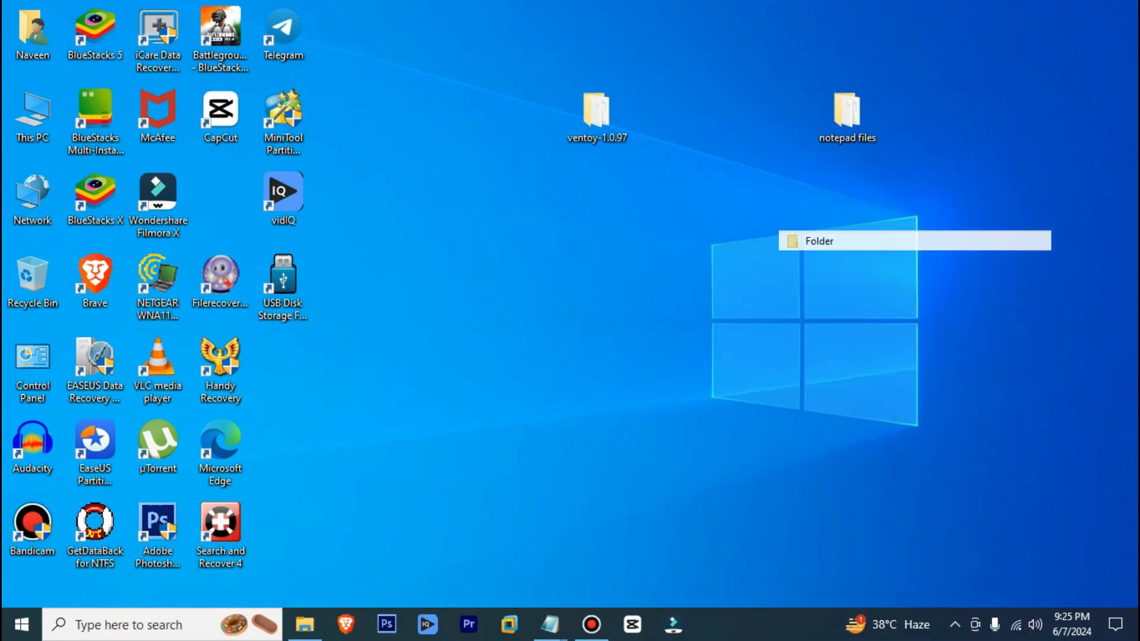
{"action": "type", "text": "T"}
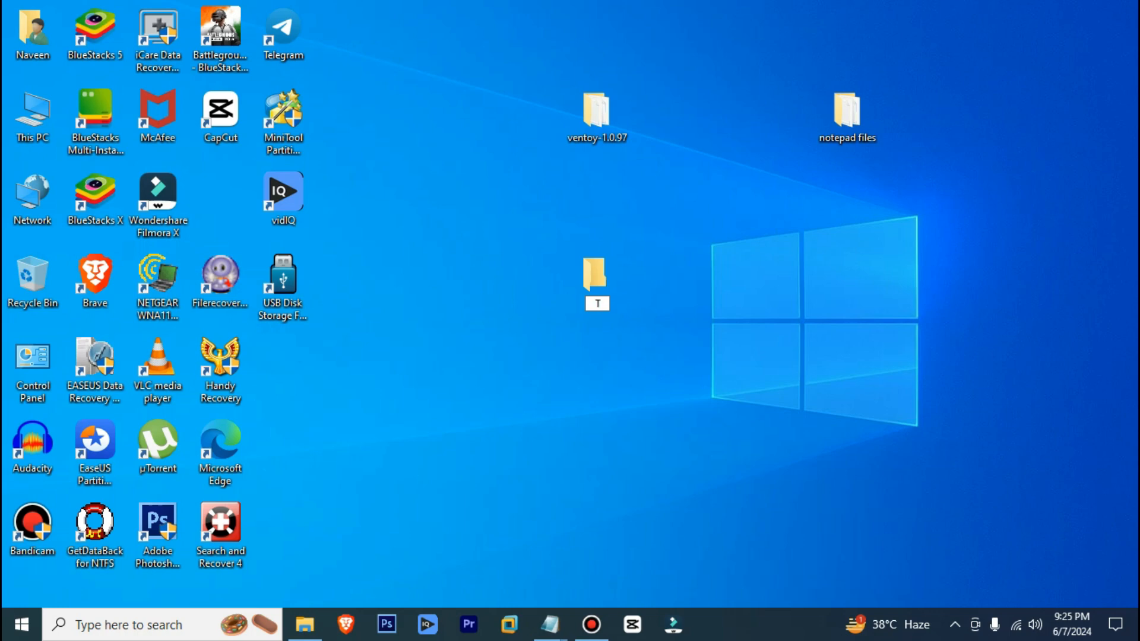
{"action": "type", "text": "ech Ammc You"}
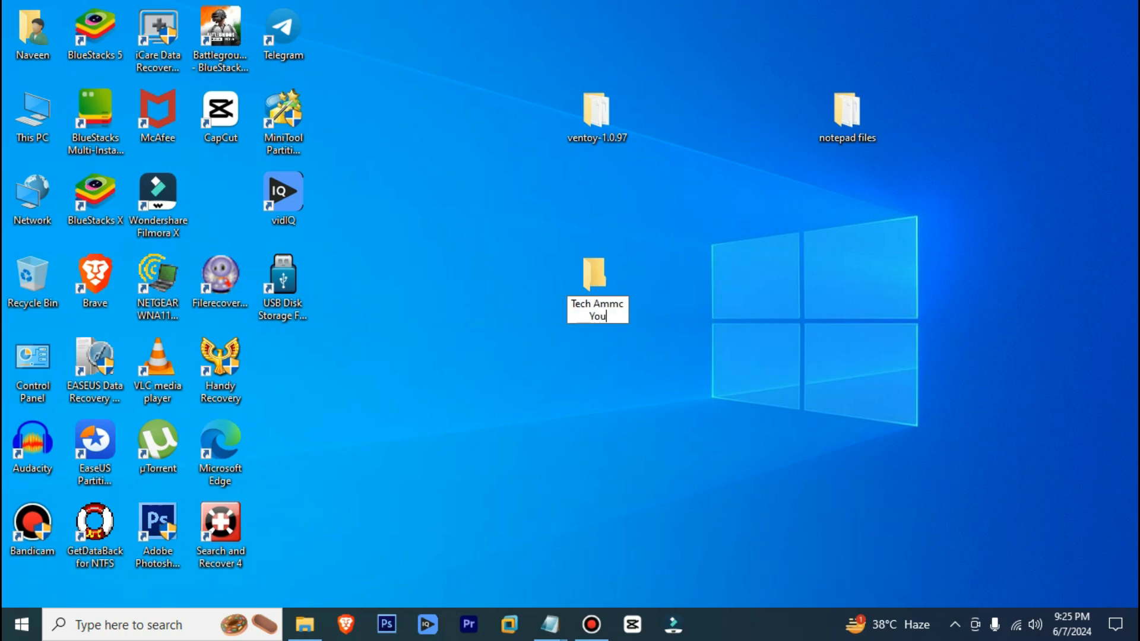
{"action": "type", "text": "tube C han"}
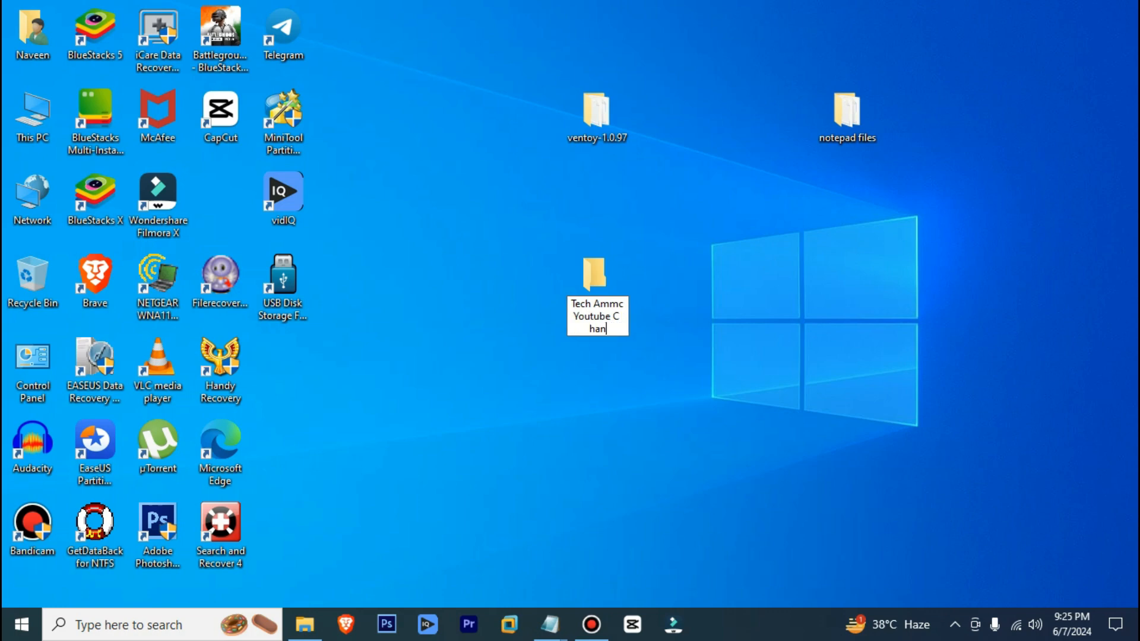
{"action": "key", "text": "BackSpace"}
{"action": "key", "text": "BackSpace"}
{"action": "key", "text": "BackSpace"}
{"action": "key", "text": "BackSpace"}
{"action": "type", "text": "hannel"}
{"action": "key", "text": "Return"}
{"action": "left_click", "coordinate": [665, 380]}
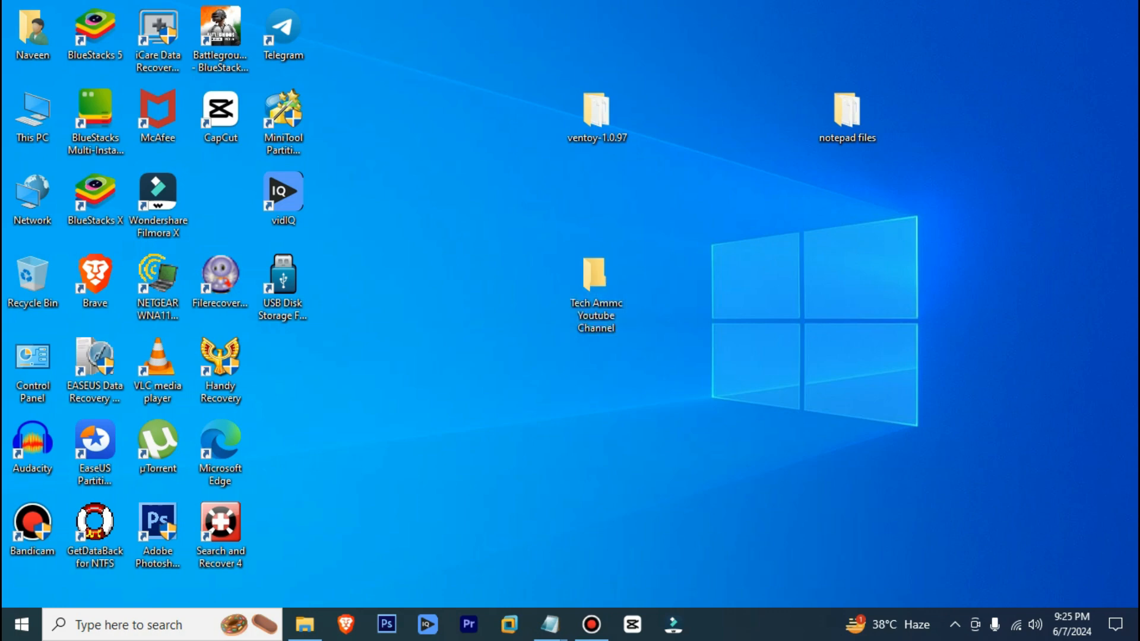
Step: Lock the taskbar
{"action": "right_click", "coordinate": [770, 630]}
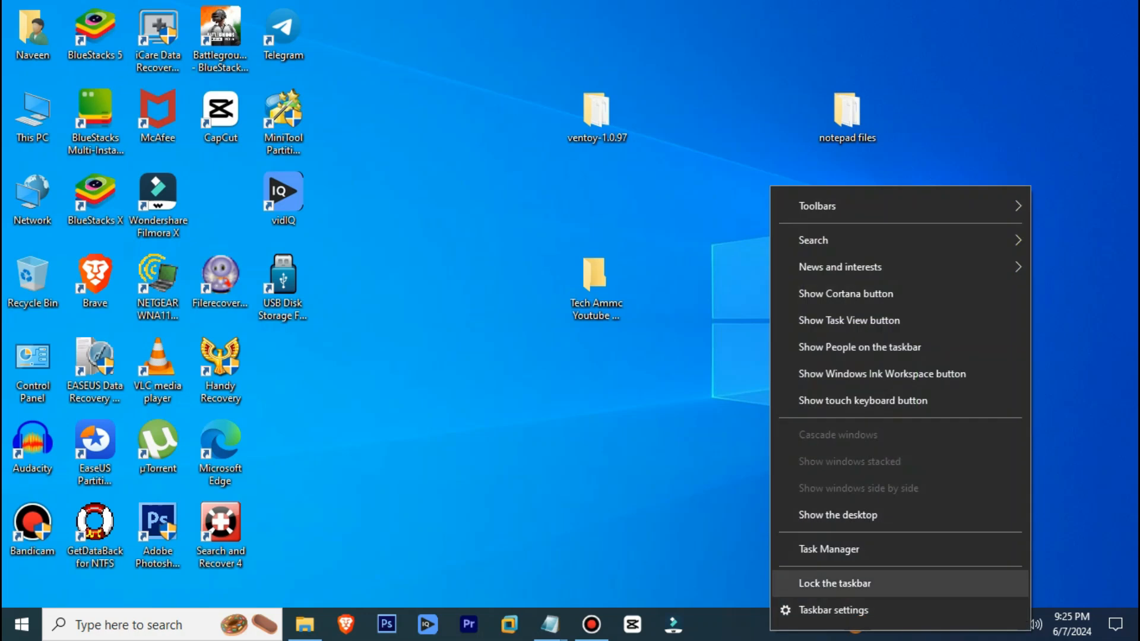
{"action": "left_click", "coordinate": [834, 583]}
Step: Add a new taskbar toolbar based on the desktop folder "Tech Ammc Youtube Channel"
{"action": "right_click", "coordinate": [778, 625]}
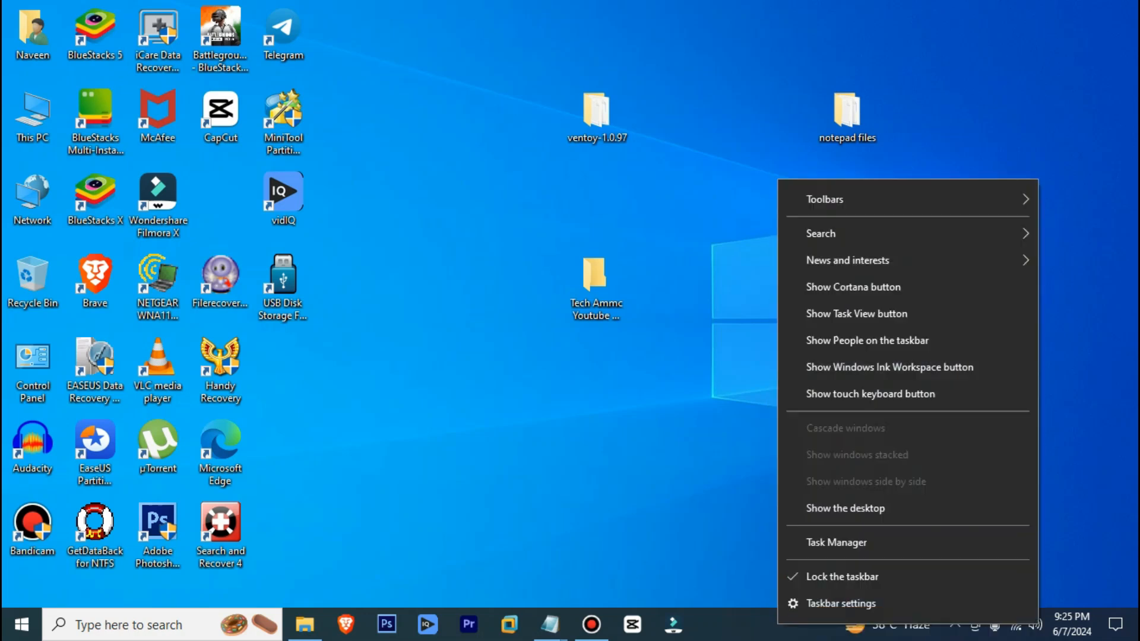
{"action": "mouse_move", "coordinate": [842, 199]}
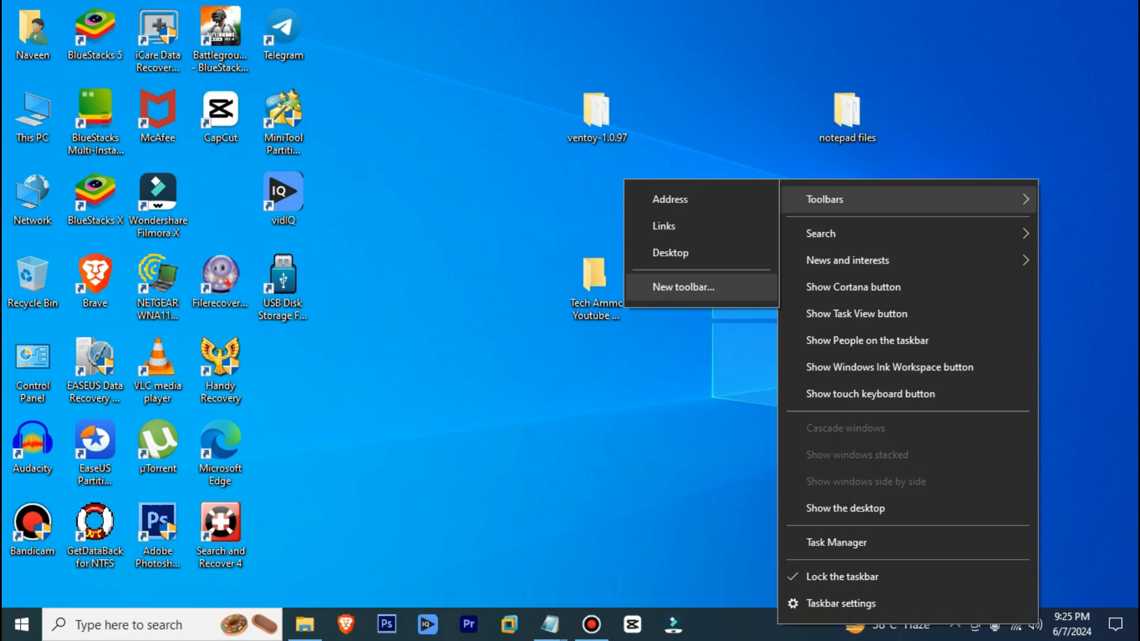
{"action": "left_click", "coordinate": [682, 287]}
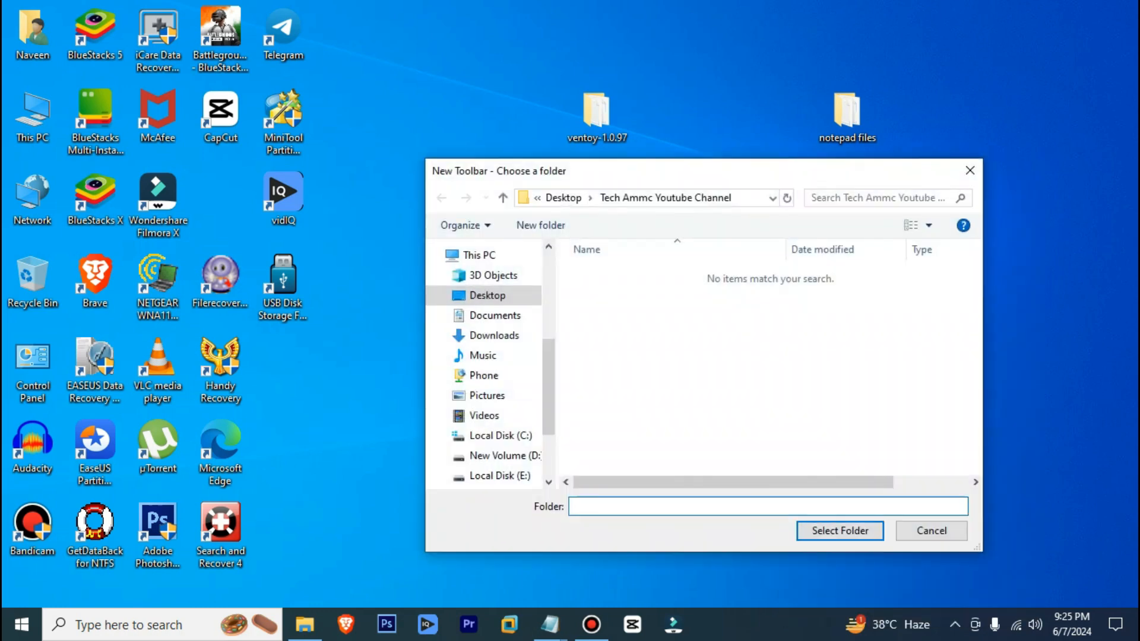
{"action": "left_click", "coordinate": [478, 255]}
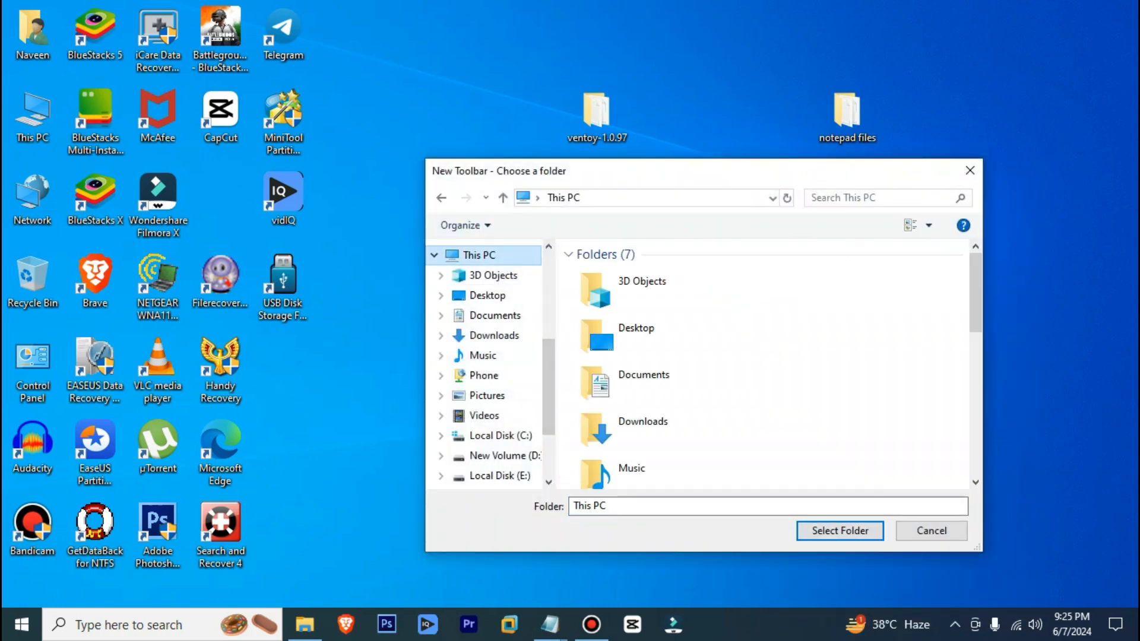
{"action": "double_click", "coordinate": [641, 317]}
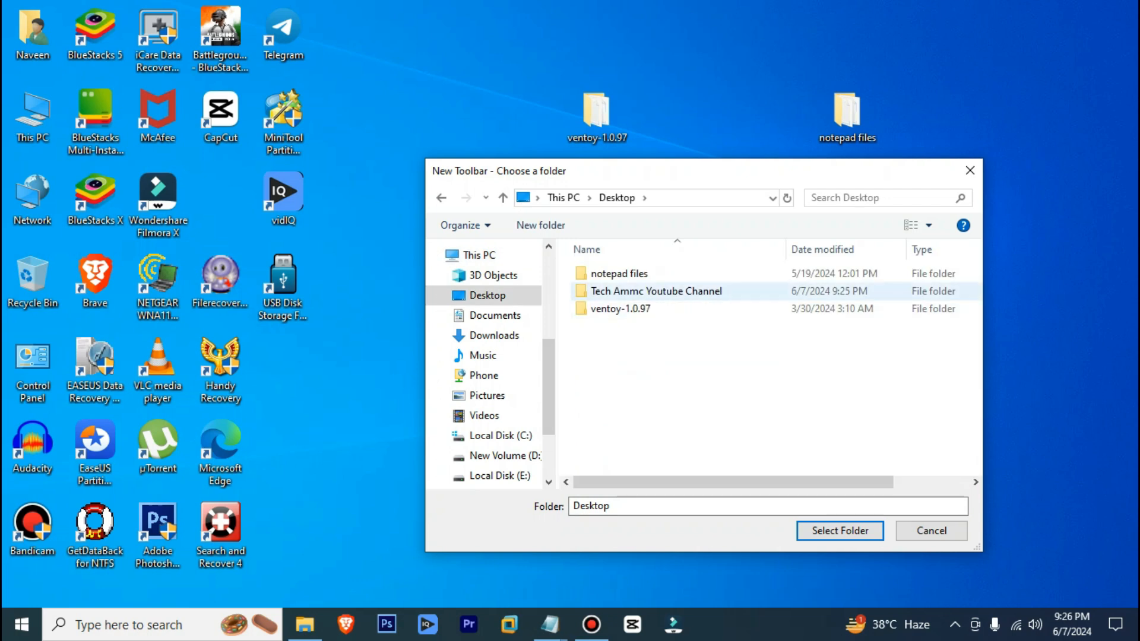
{"action": "left_click", "coordinate": [656, 291]}
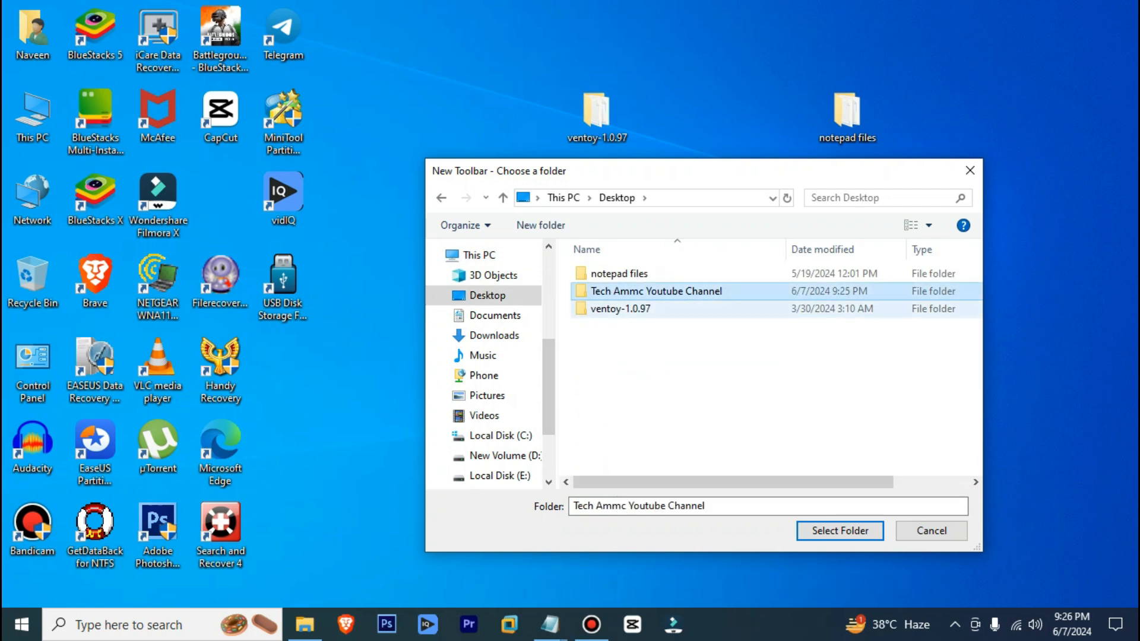
{"action": "key", "text": "Return"}
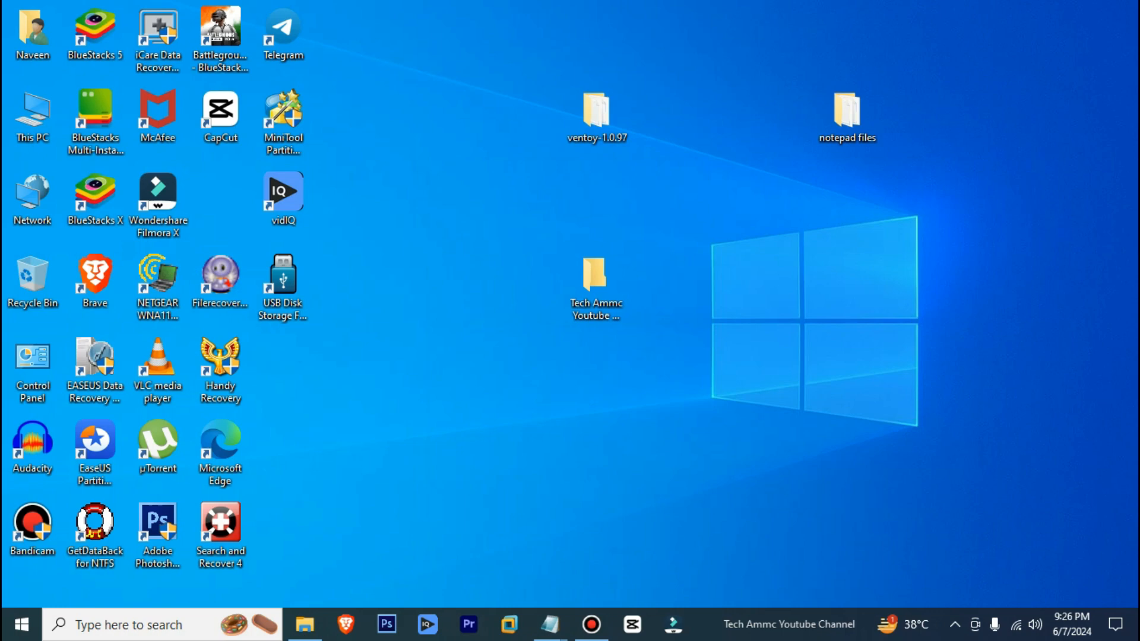
Step: Remove the "Tech Ammc Youtube Channel" toolbar from the taskbar and permanently delete the desktop folder of the same name
{"action": "right_click", "coordinate": [757, 624]}
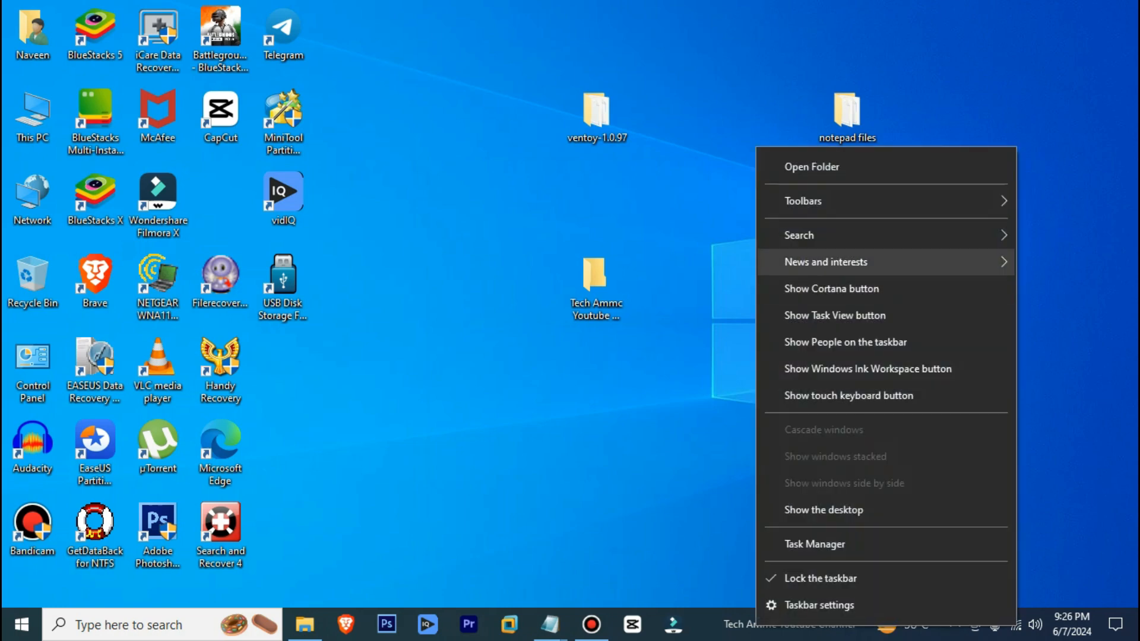
{"action": "mouse_move", "coordinate": [825, 262]}
{"action": "mouse_move", "coordinate": [803, 201]}
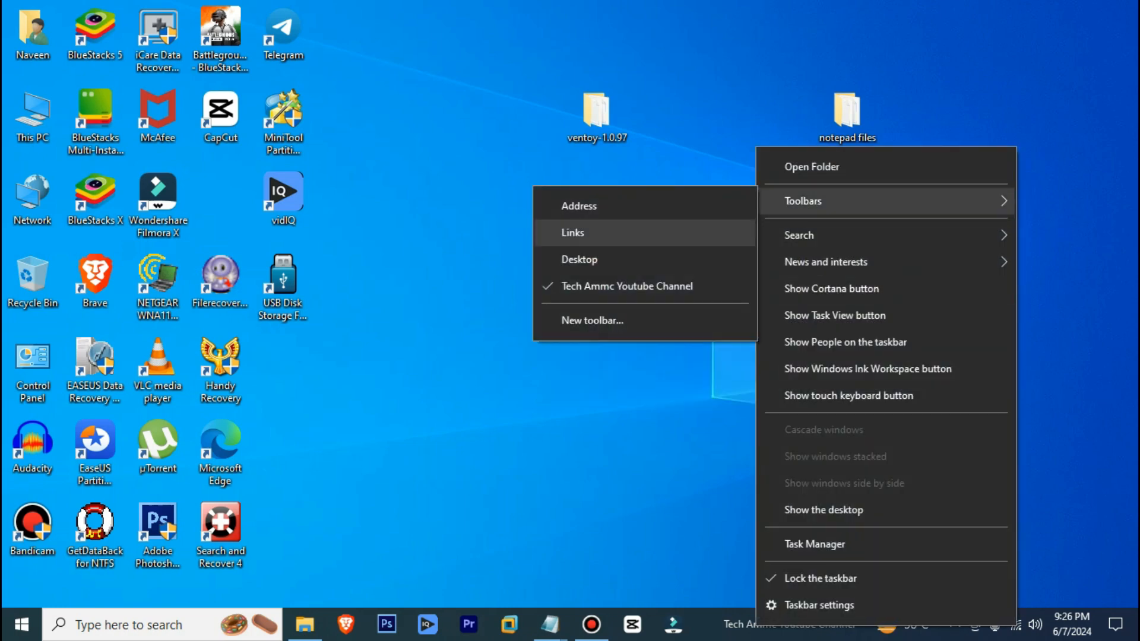
{"action": "left_click", "coordinate": [626, 286]}
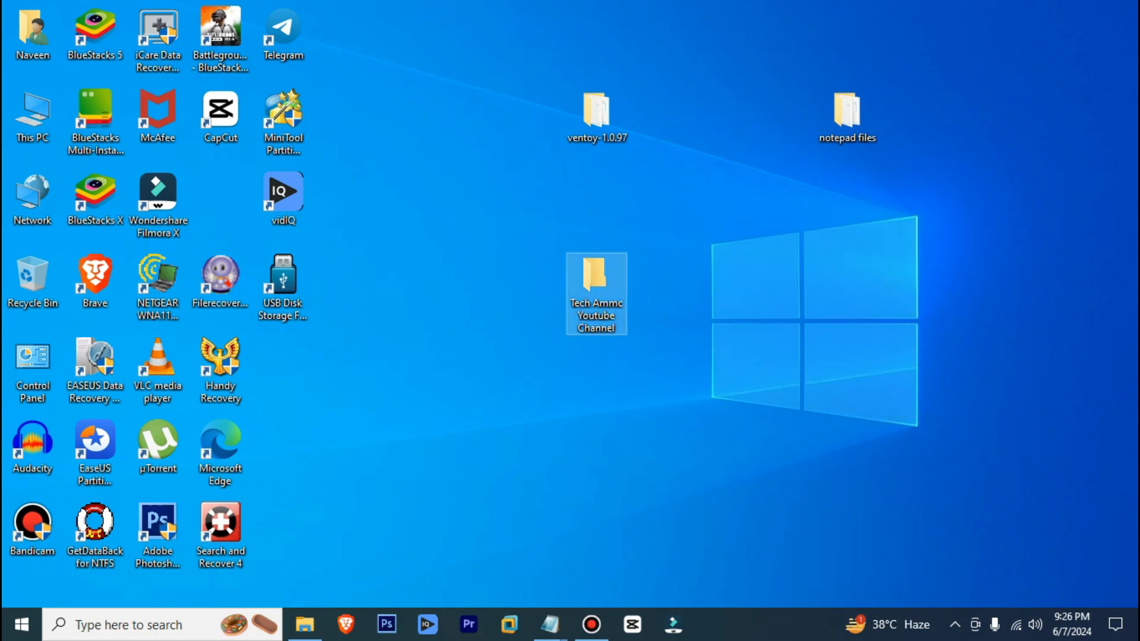
{"action": "key", "text": "shift+Delete"}
{"action": "key", "text": "Return"}
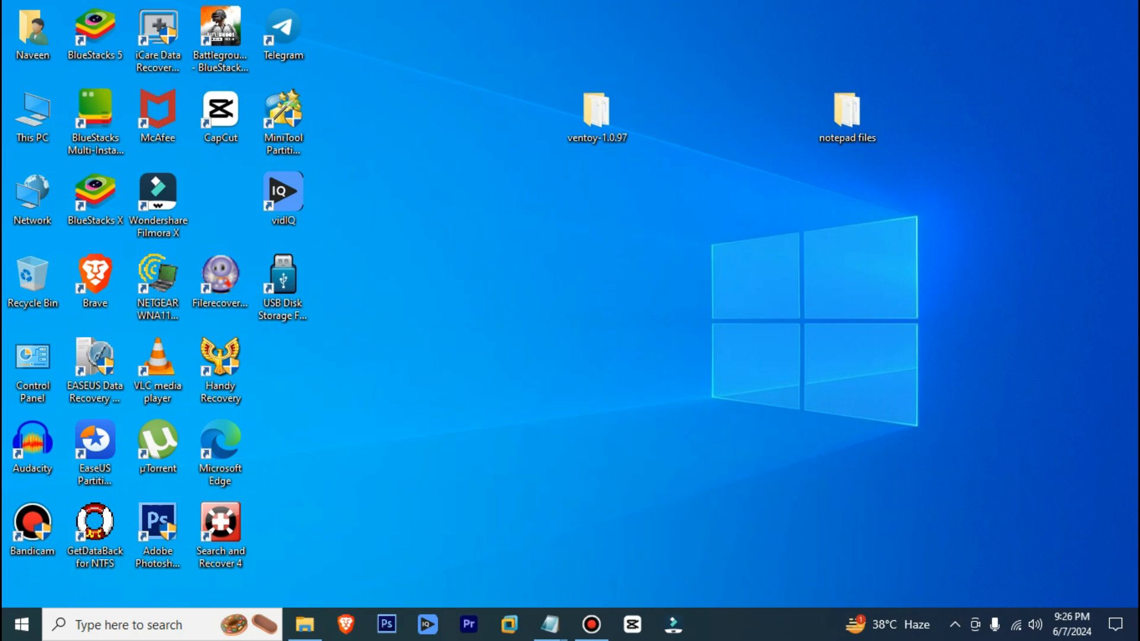
Step: Check the connected Wi-Fi network in the network list and close the list
{"action": "left_click", "coordinate": [1016, 624]}
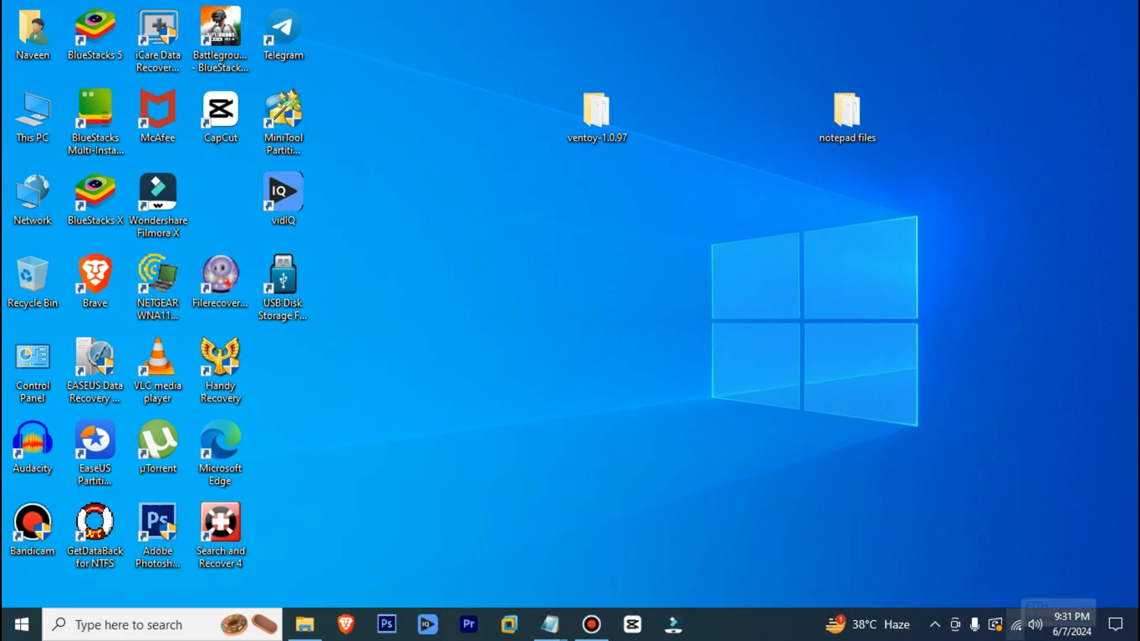
{"action": "left_click", "coordinate": [1016, 625]}
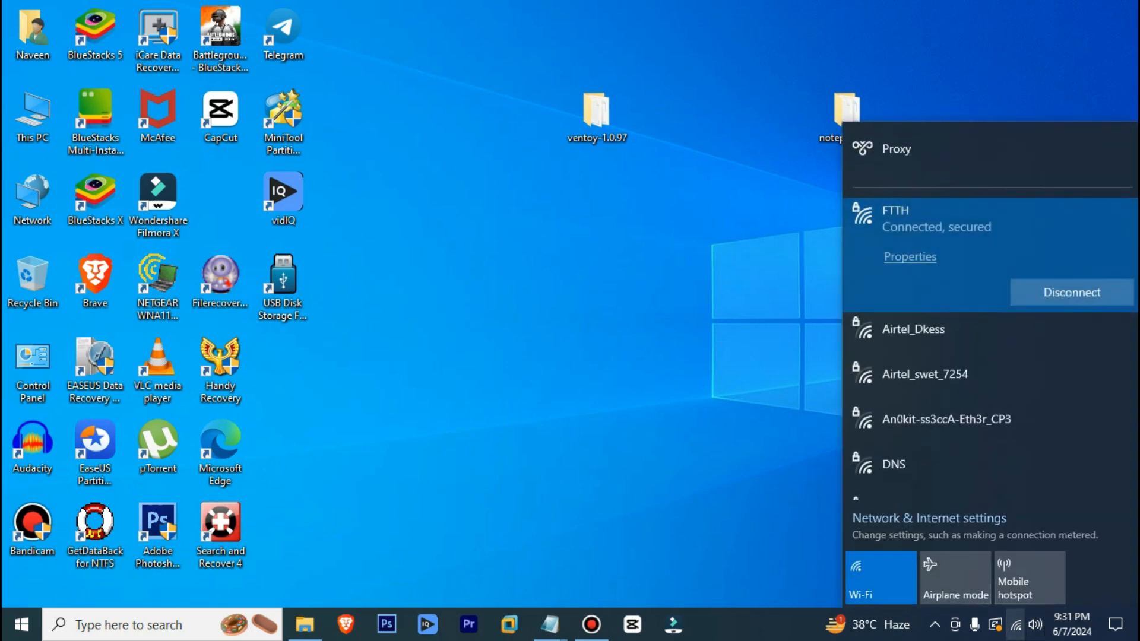
{"action": "key", "text": "Escape"}
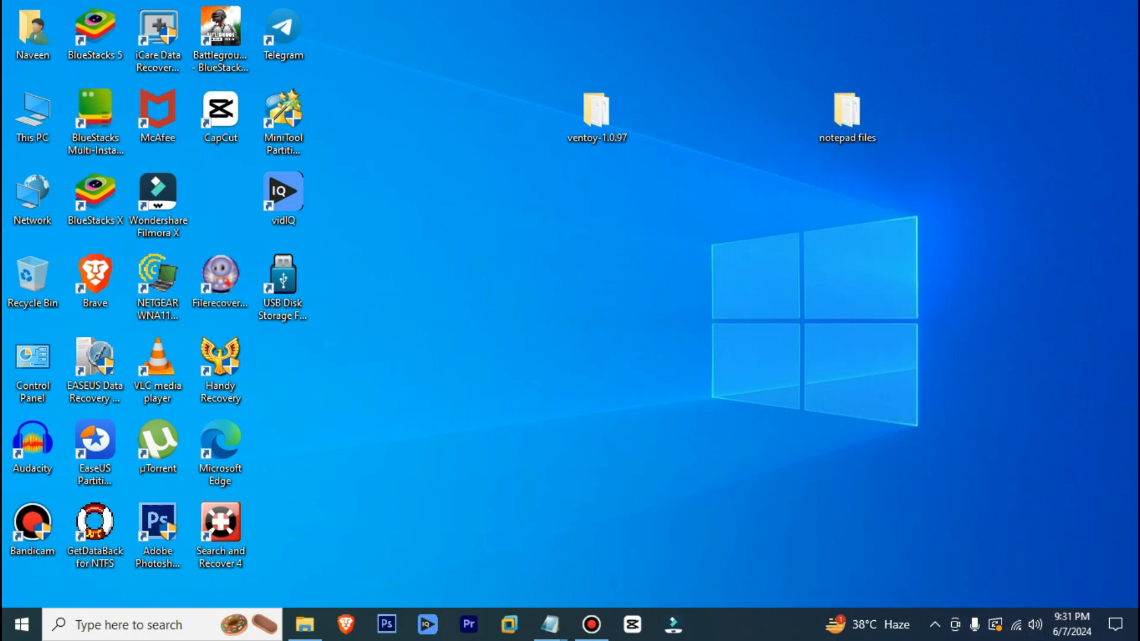
Step: Run ncpa.cpl to open Network Connections, shift its window away from the screen's edge and select the Wi-Fi adapter
{"action": "key", "text": "super+r"}
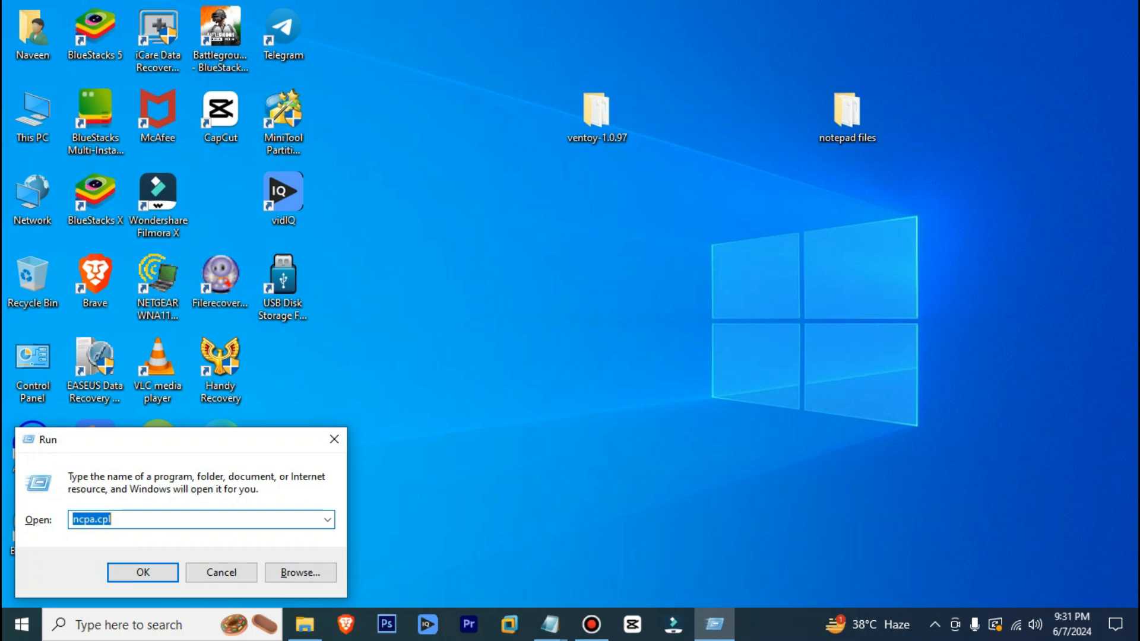
{"action": "key", "text": "Return"}
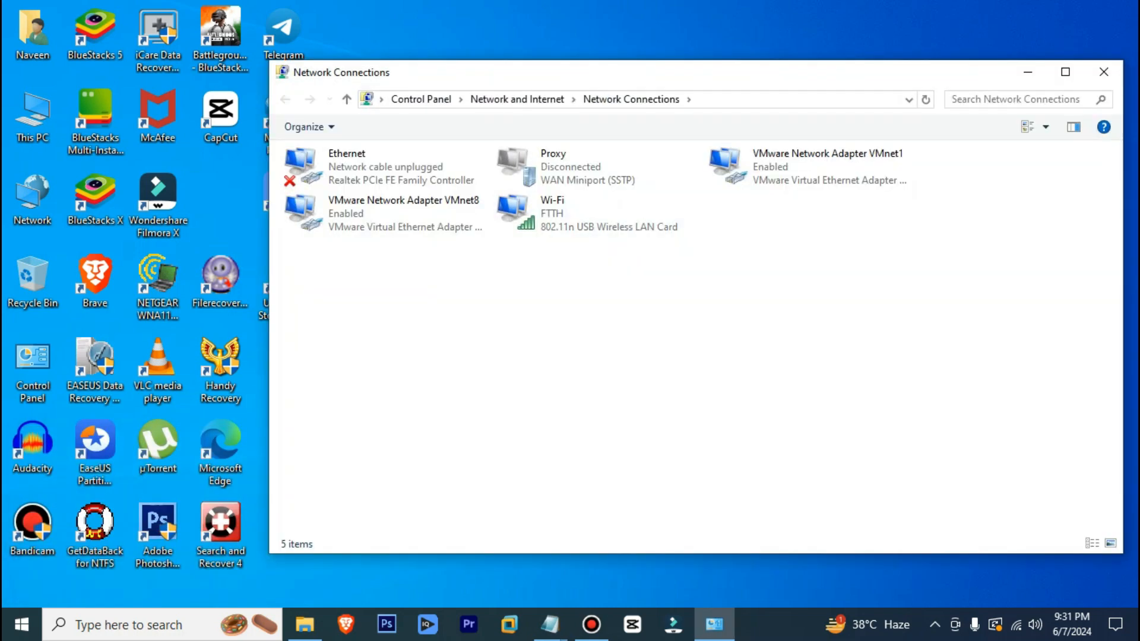
{"action": "left_click_drag", "start_coordinate": [813, 74], "coordinate": [593, 62]}
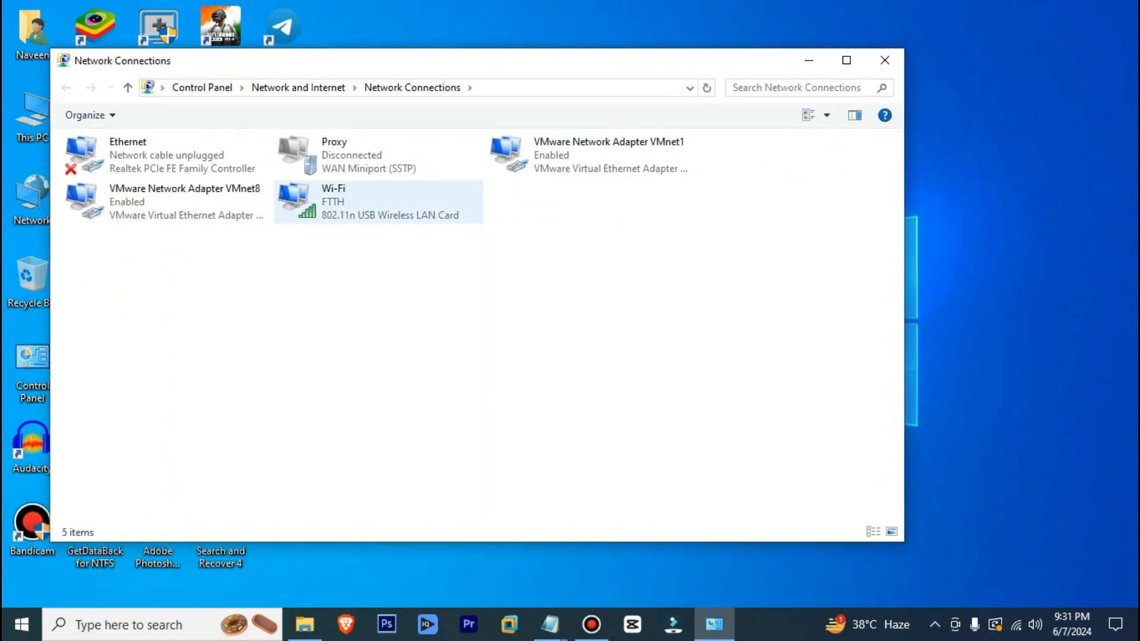
{"action": "left_click", "coordinate": [379, 202]}
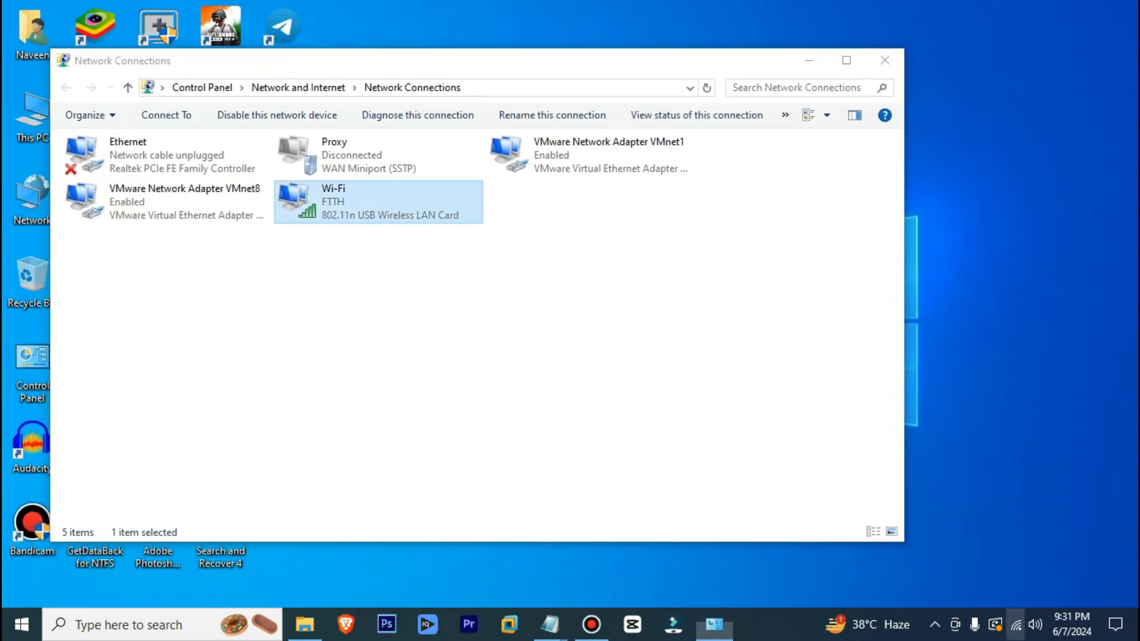
Step: Compare the connected network in the Wi-Fi network list with the Wi-Fi adapter in Network Connections
{"action": "left_click", "coordinate": [1016, 625]}
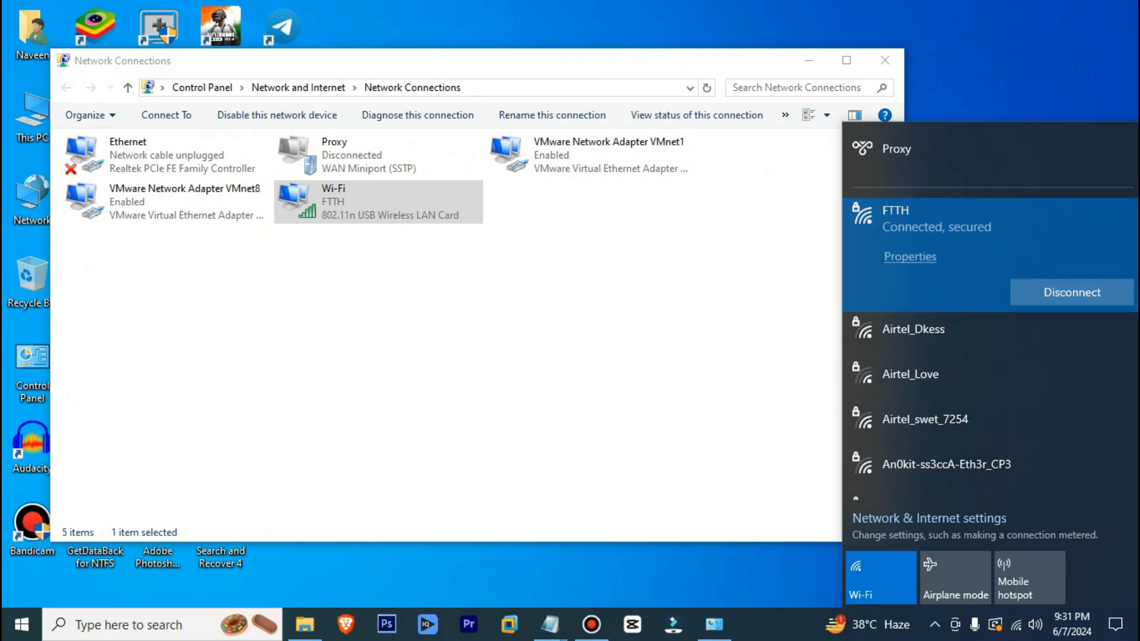
{"action": "left_click", "coordinate": [582, 309]}
{"action": "left_click", "coordinate": [378, 203]}
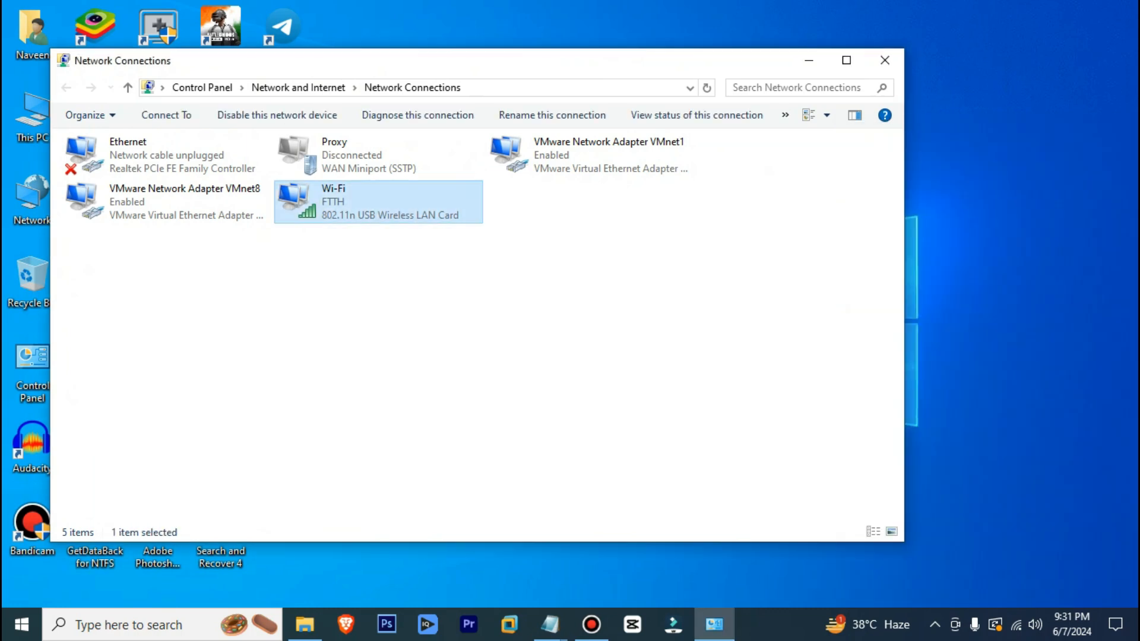
{"action": "left_click", "coordinate": [475, 321]}
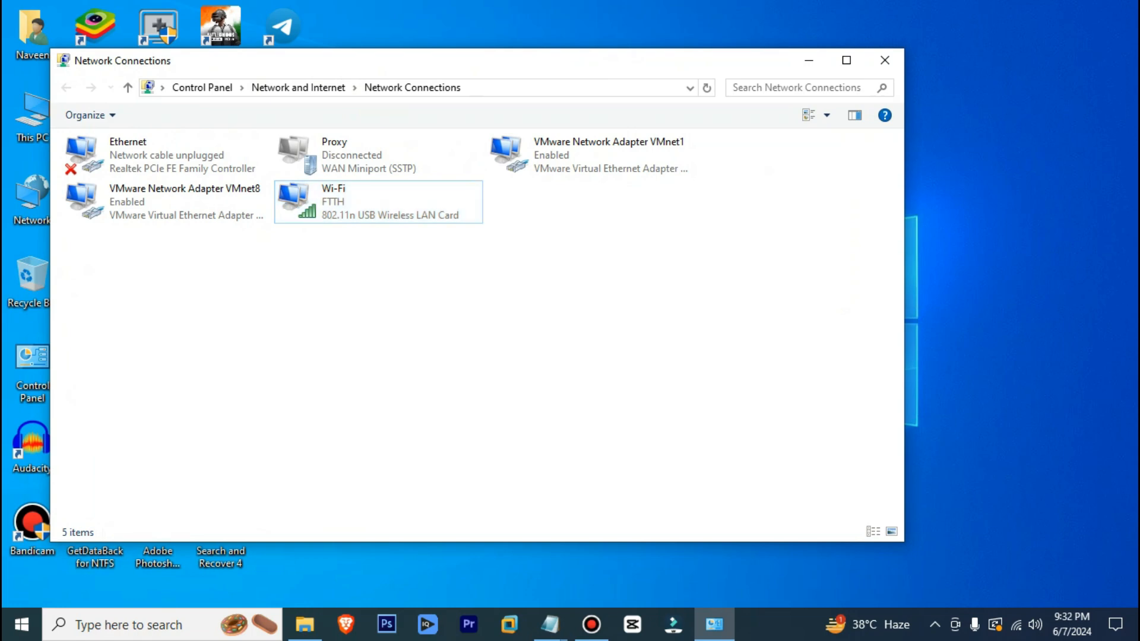
Step: Open the mobile hotspot settings from the network list and choose Wi-Fi as the internet connection to share
{"action": "left_click", "coordinate": [1016, 624]}
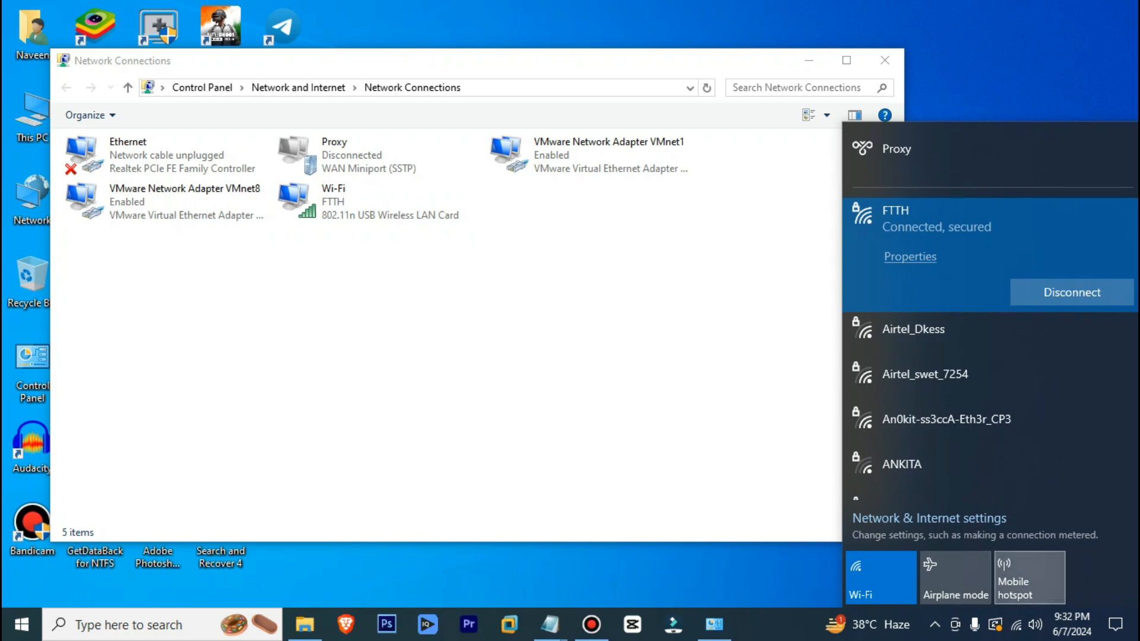
{"action": "right_click", "coordinate": [1045, 578]}
{"action": "left_click", "coordinate": [1081, 589]}
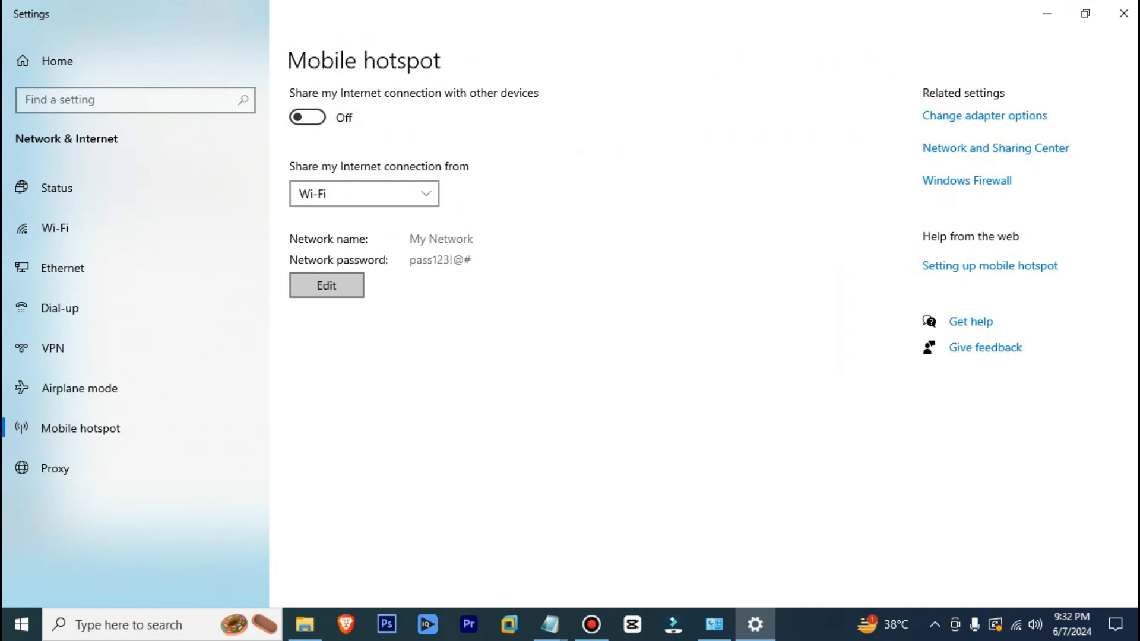
{"action": "left_click", "coordinate": [364, 195]}
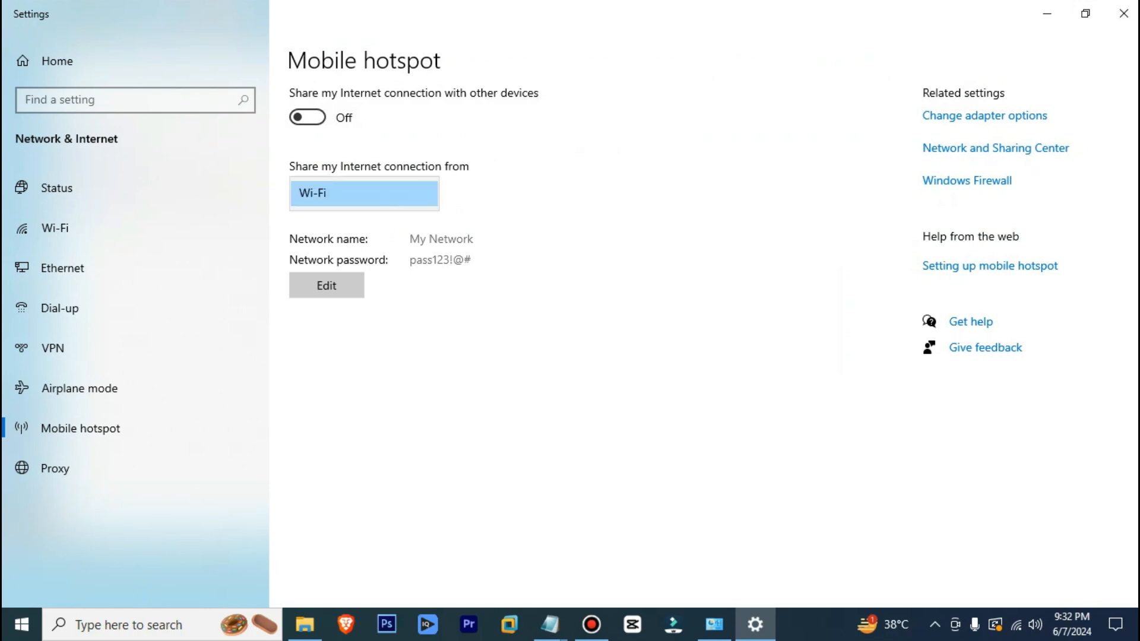
{"action": "left_click", "coordinate": [364, 194]}
Step: Review the hotspot's network name and password in the network info editor, cancel without changes and close Settings
{"action": "left_click", "coordinate": [326, 286]}
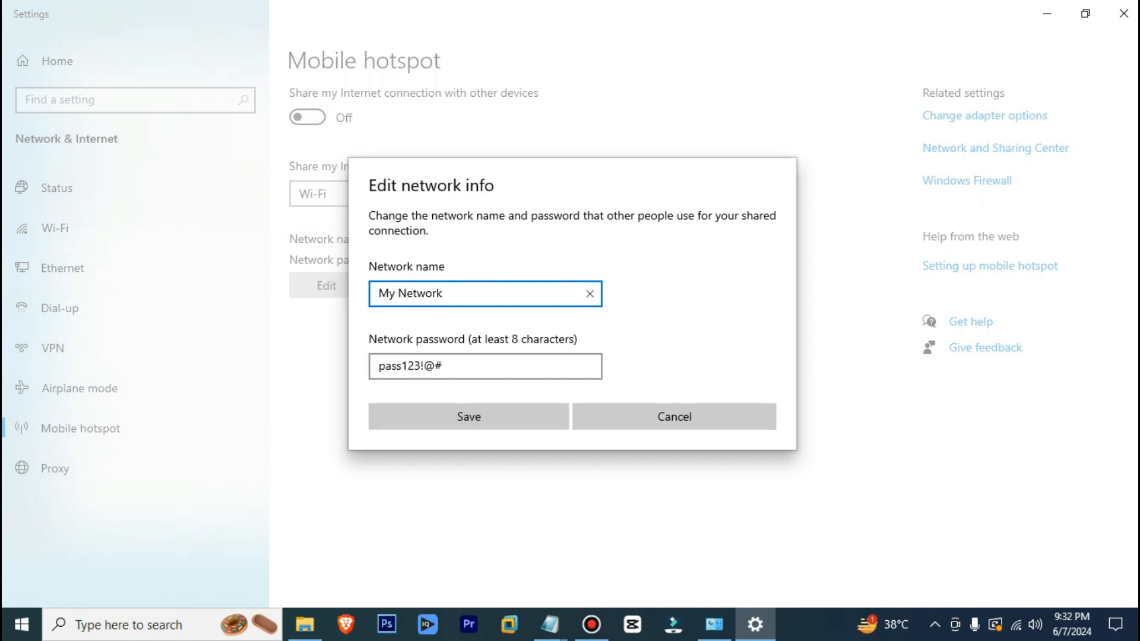
{"action": "key", "text": "ctrl+a"}
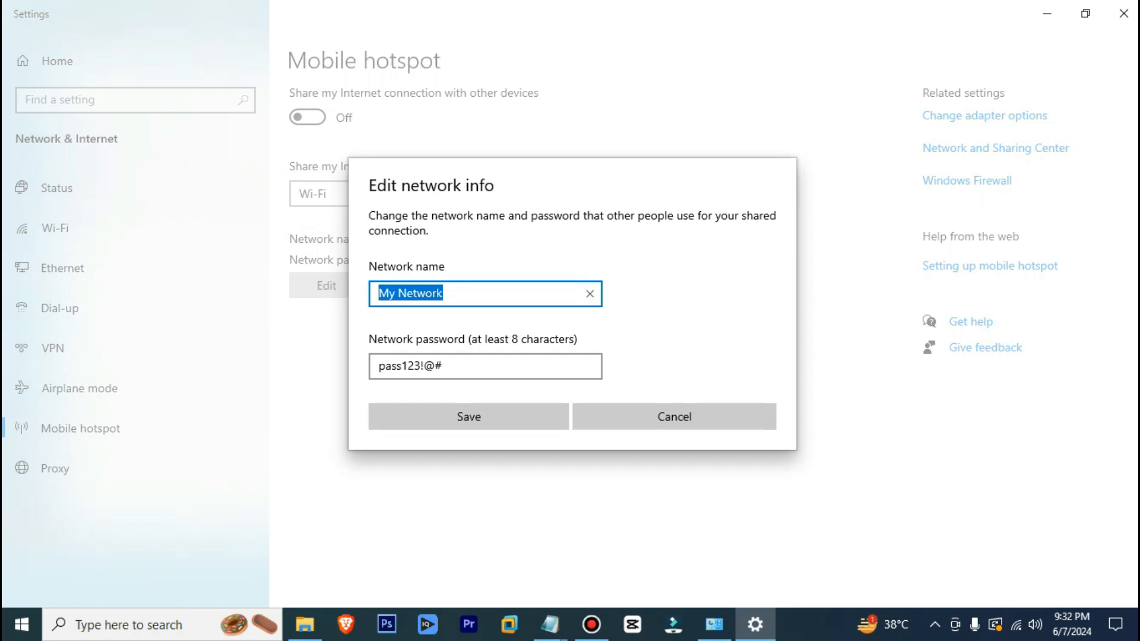
{"action": "left_click", "coordinate": [451, 366]}
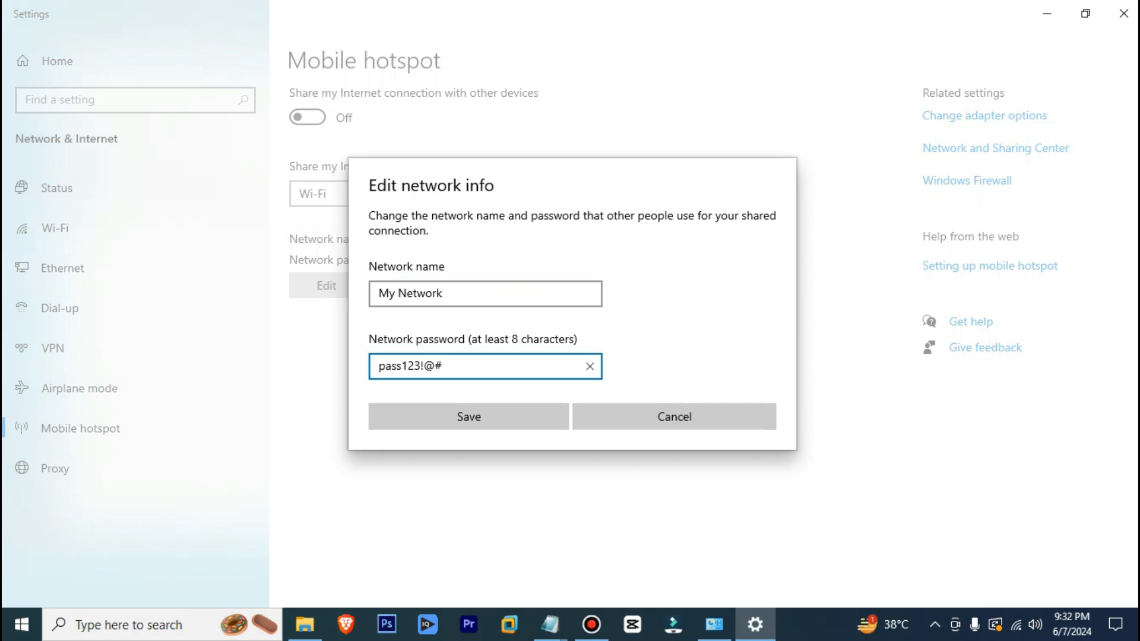
{"action": "key", "text": "ctrl+a"}
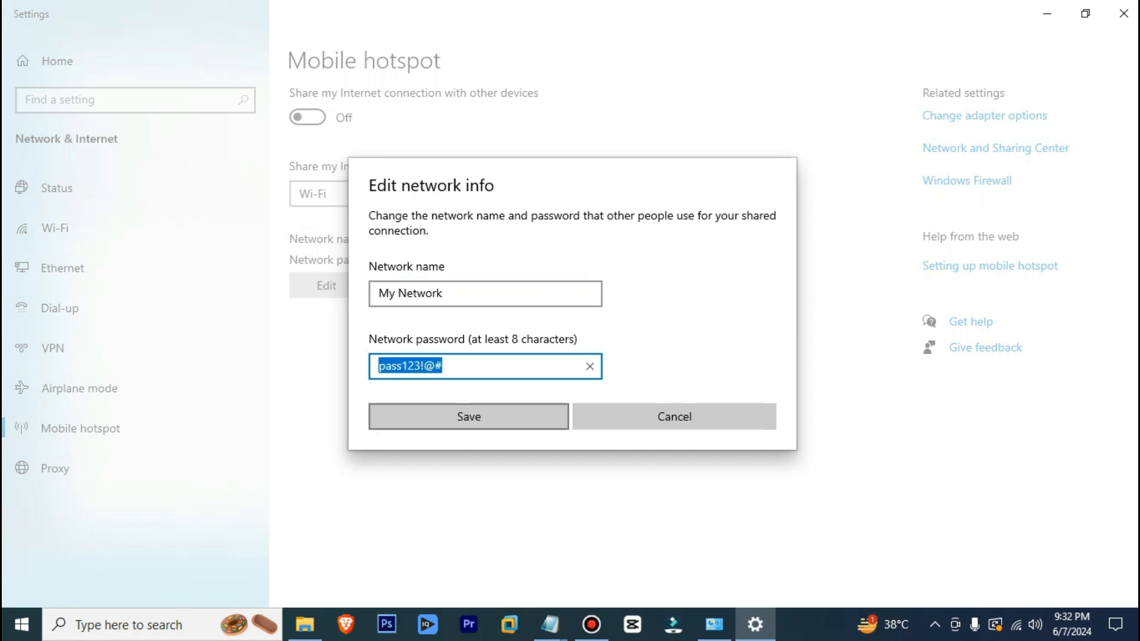
{"action": "left_click", "coordinate": [675, 416]}
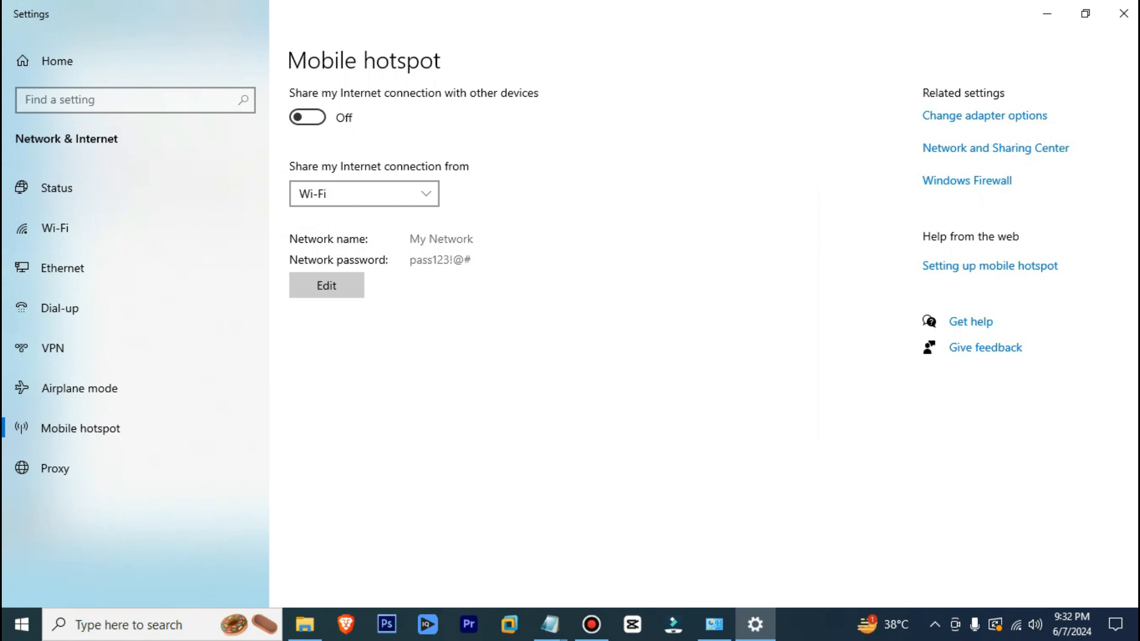
{"action": "left_click", "coordinate": [1123, 13]}
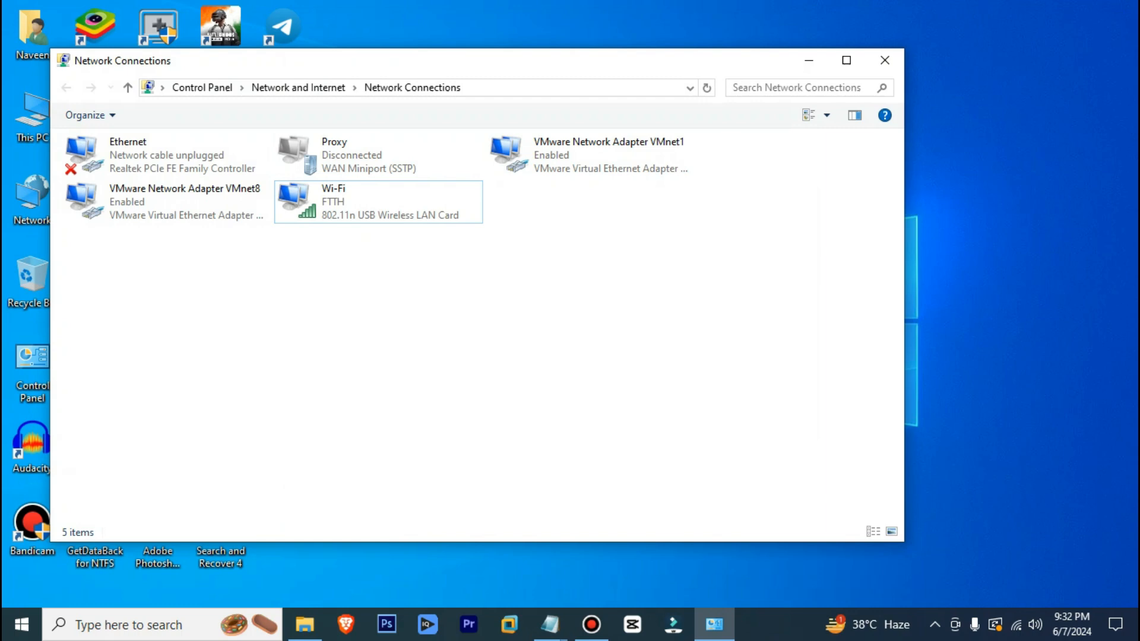
Step: Turn on the mobile hotspot from the network list and return to Network Connections
{"action": "left_click", "coordinate": [1016, 624]}
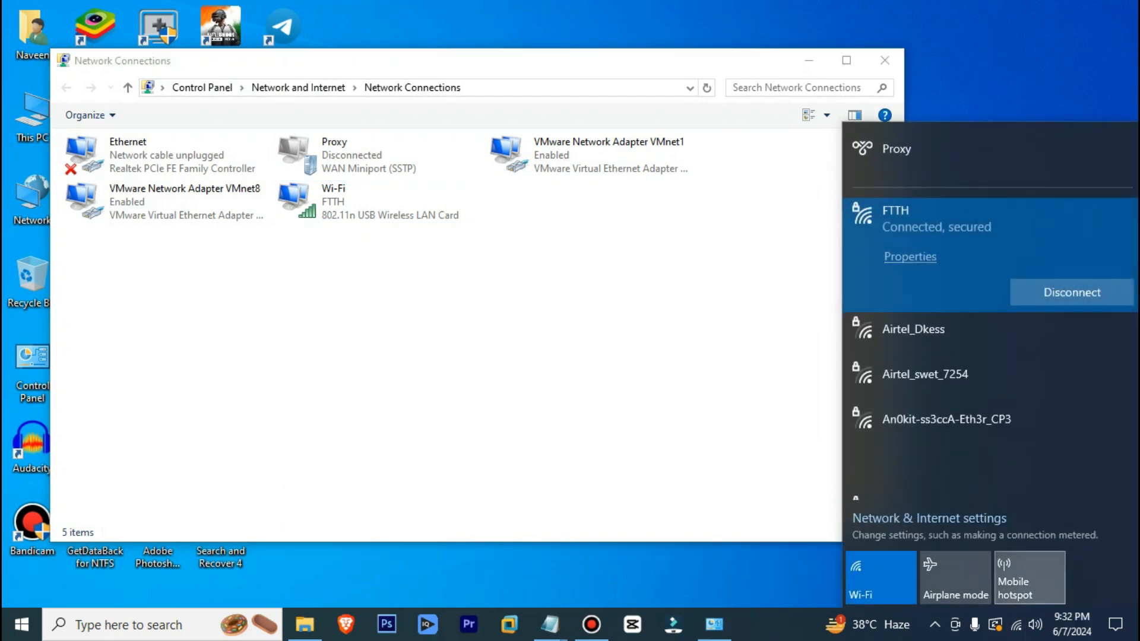
{"action": "left_click", "coordinate": [1029, 578]}
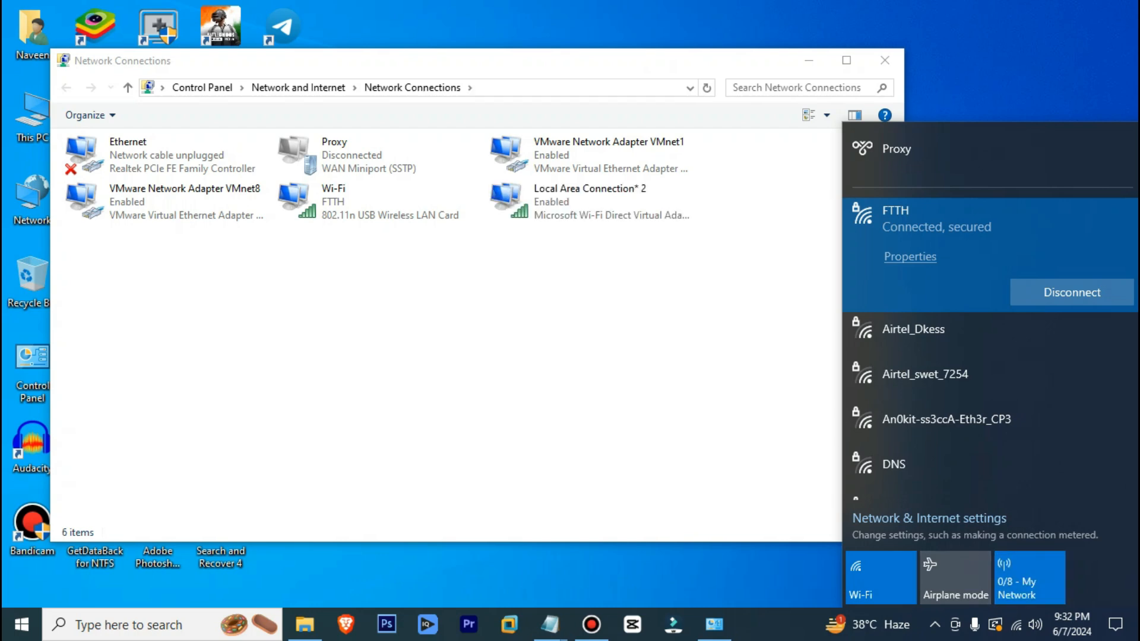
{"action": "left_click", "coordinate": [641, 368]}
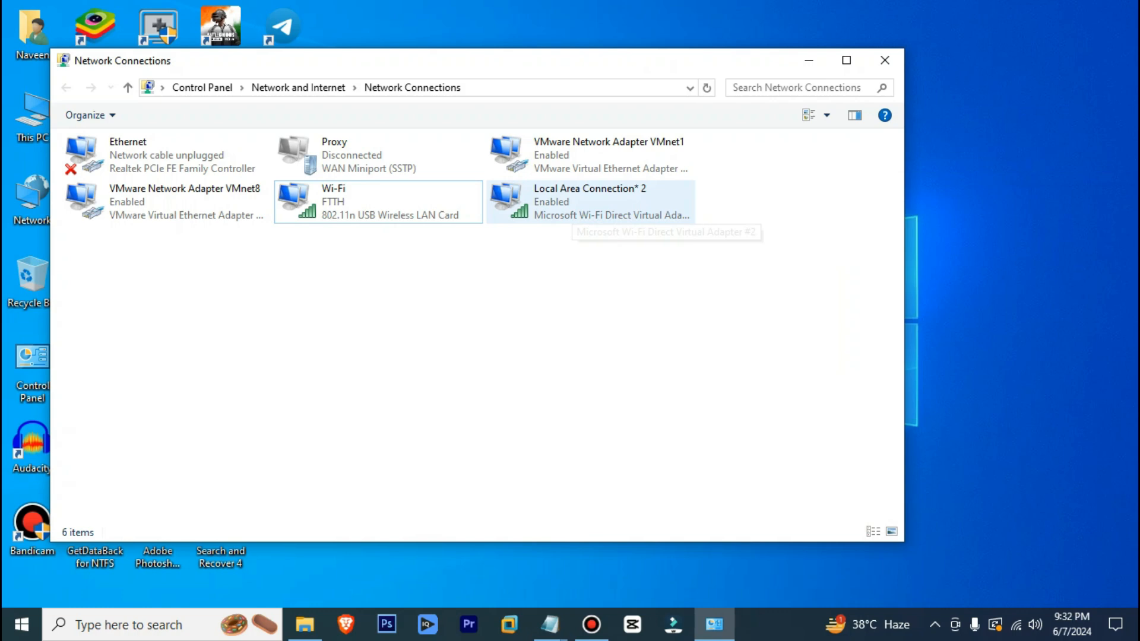
{"action": "left_click", "coordinate": [572, 206]}
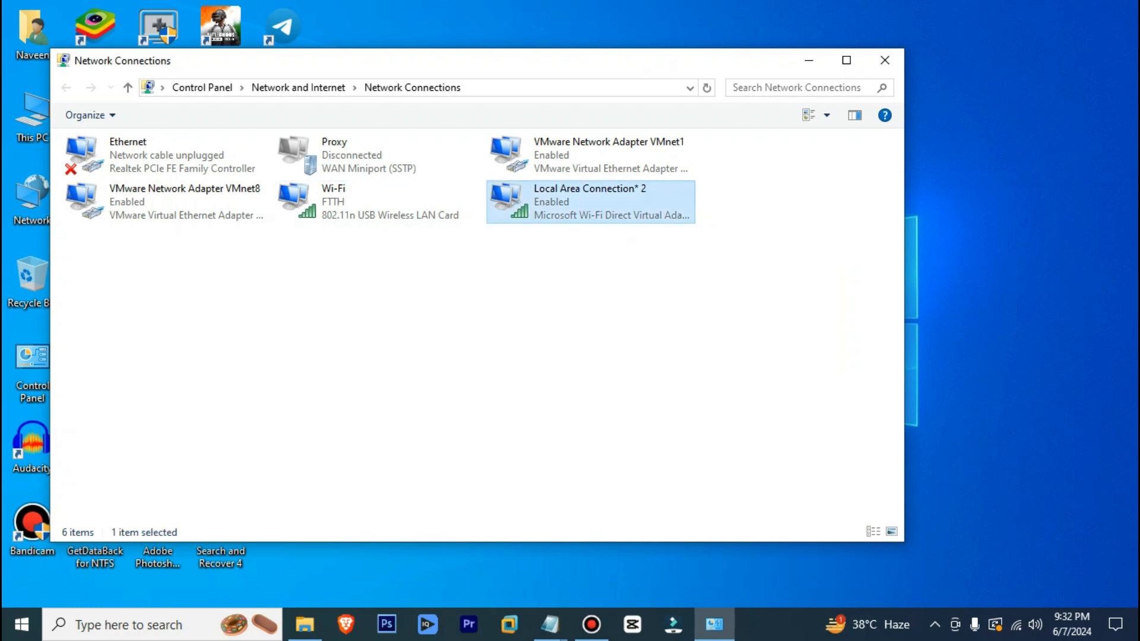
{"action": "right_click", "coordinate": [568, 207]}
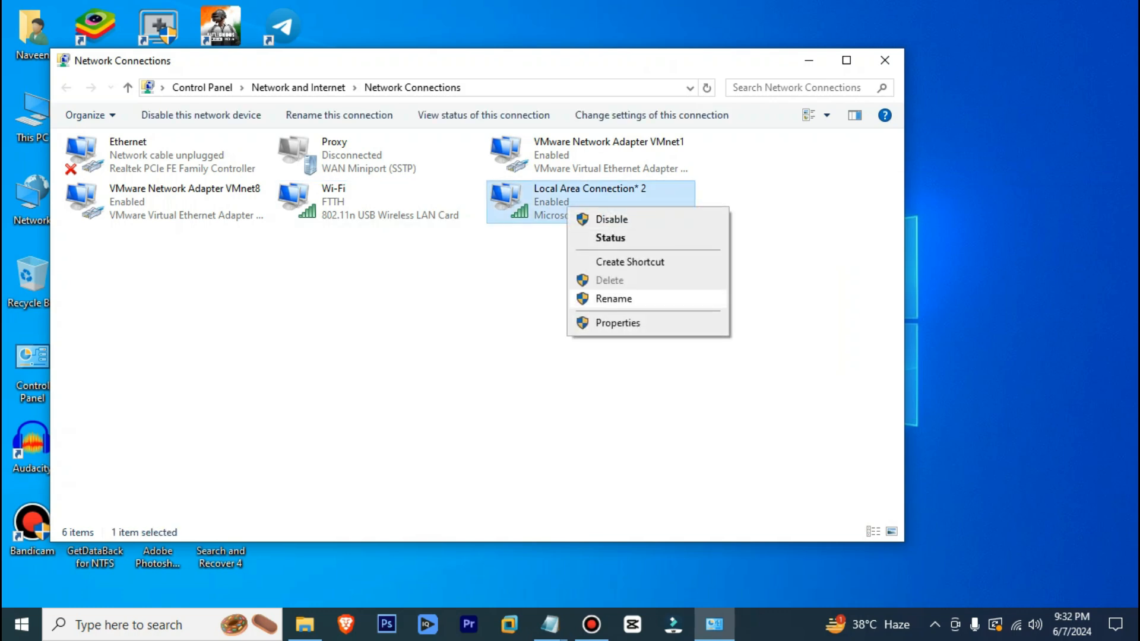
{"action": "left_click", "coordinate": [617, 323]}
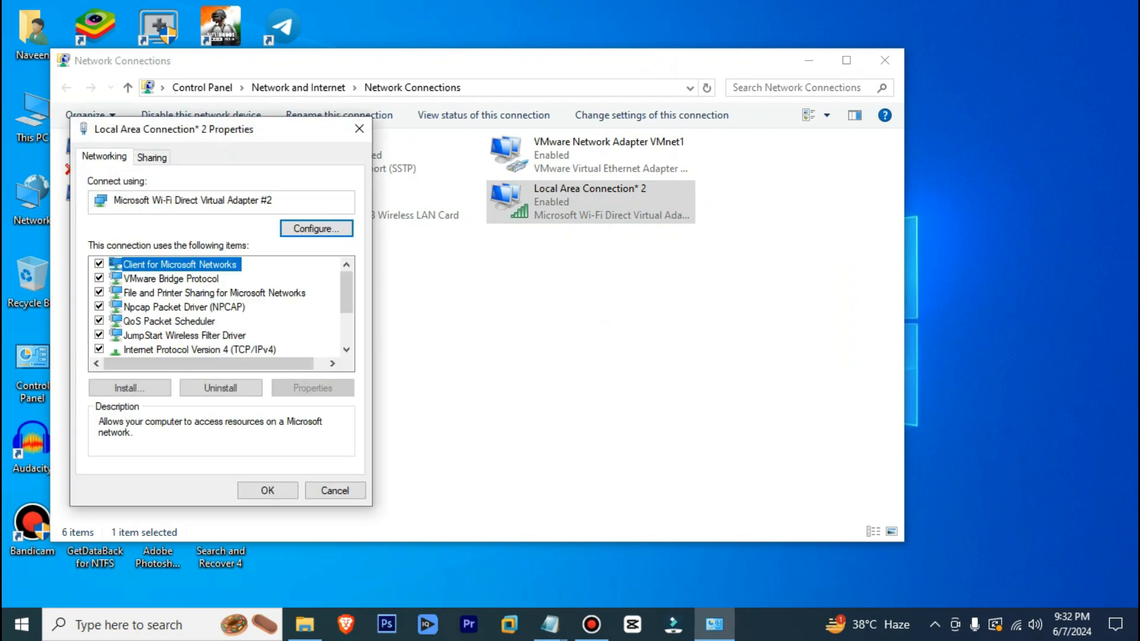
{"action": "left_click", "coordinate": [359, 128]}
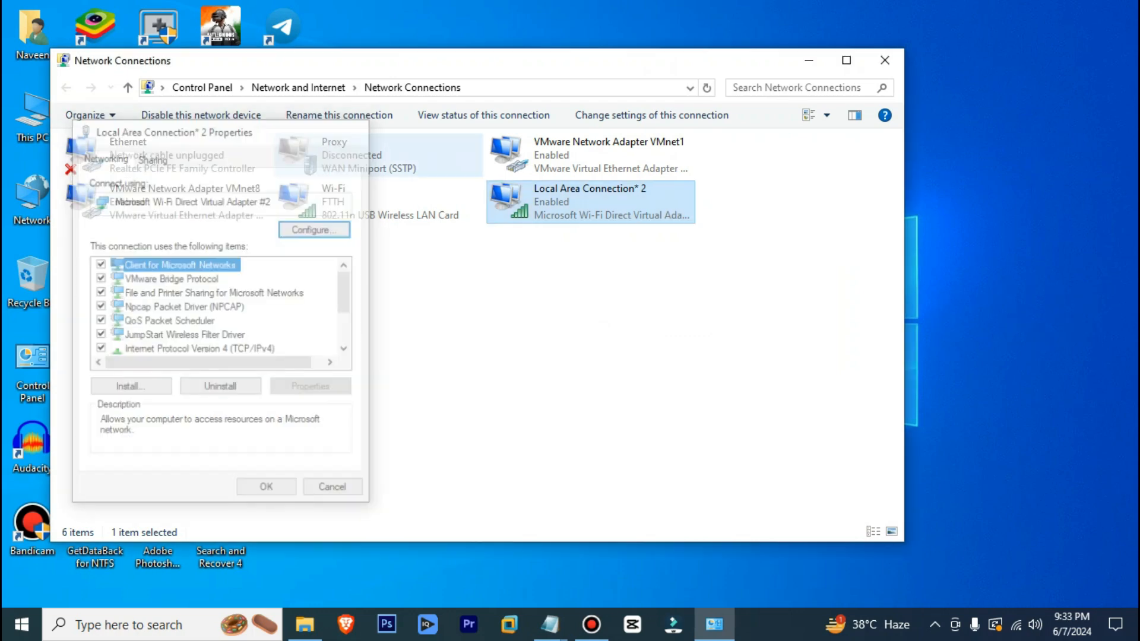
Step: Set Internet Protocol Version 4 of Local Area Connection* 2 to obtain the IP address and DNS server address automatically
{"action": "right_click", "coordinate": [574, 202]}
{"action": "left_click", "coordinate": [624, 317]}
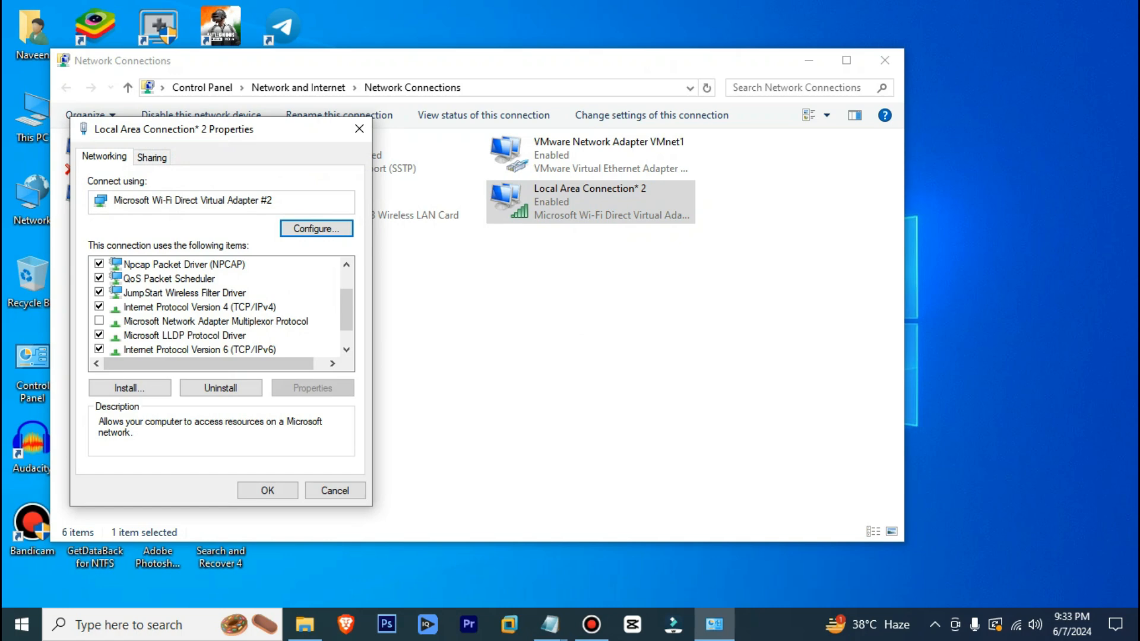
{"action": "double_click", "coordinate": [199, 307]}
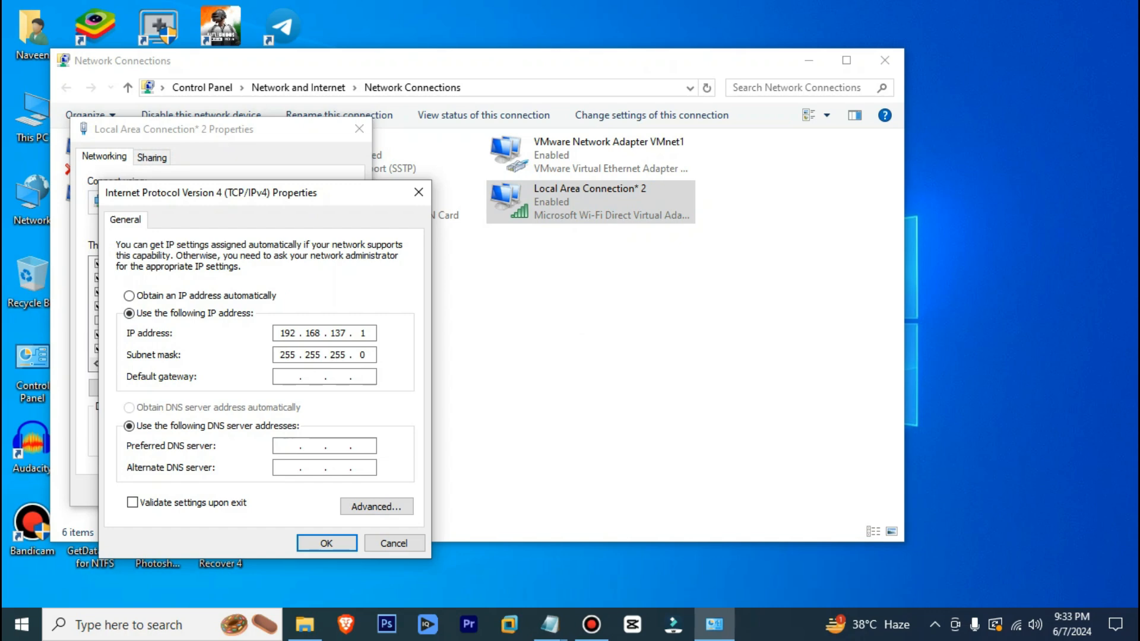
{"action": "left_click", "coordinate": [130, 295]}
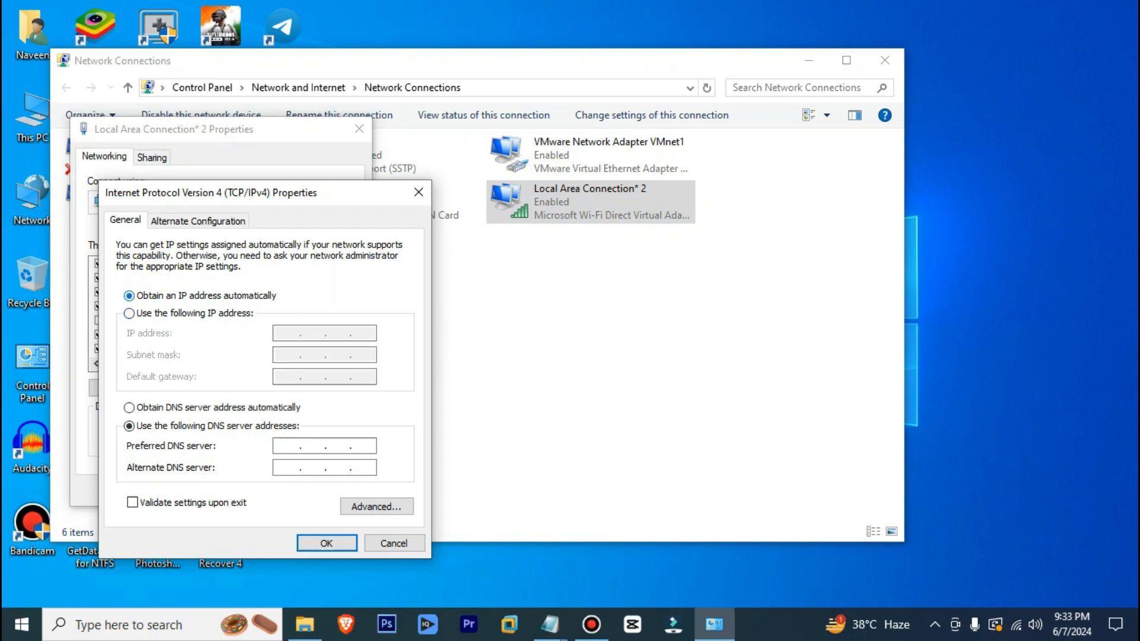
{"action": "left_click", "coordinate": [128, 407]}
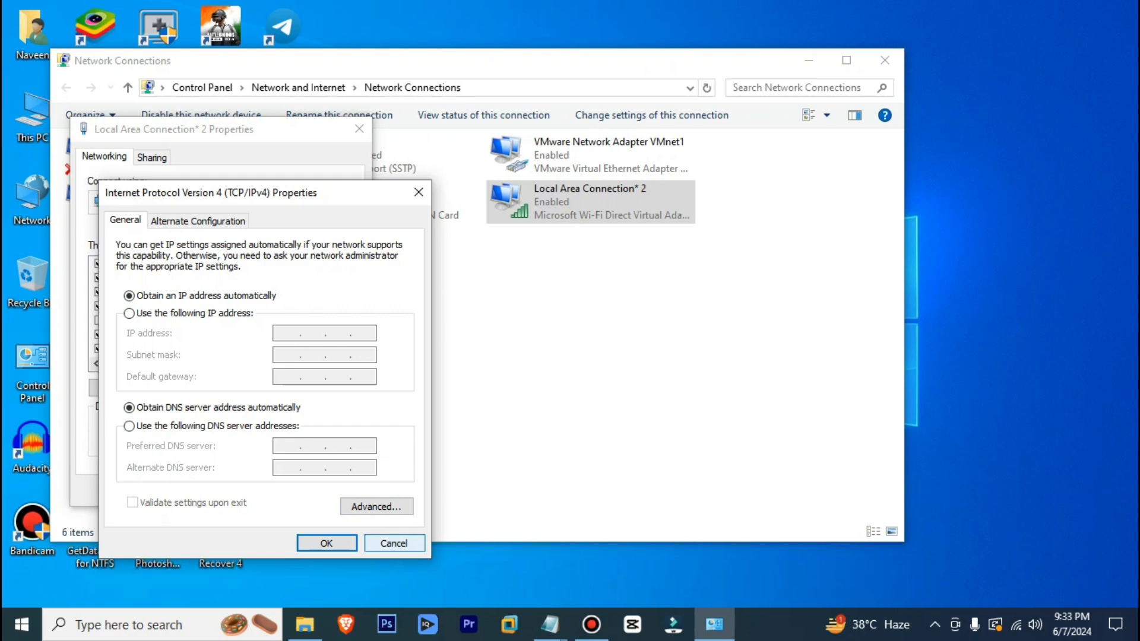
{"action": "left_click", "coordinate": [327, 543]}
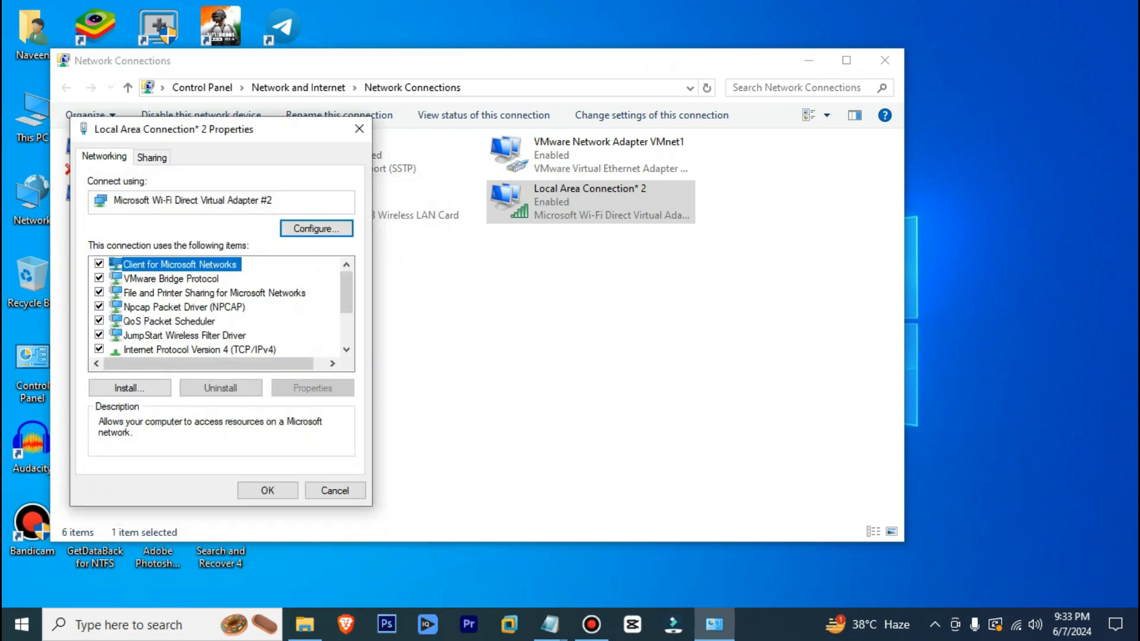
{"action": "left_click", "coordinate": [268, 491]}
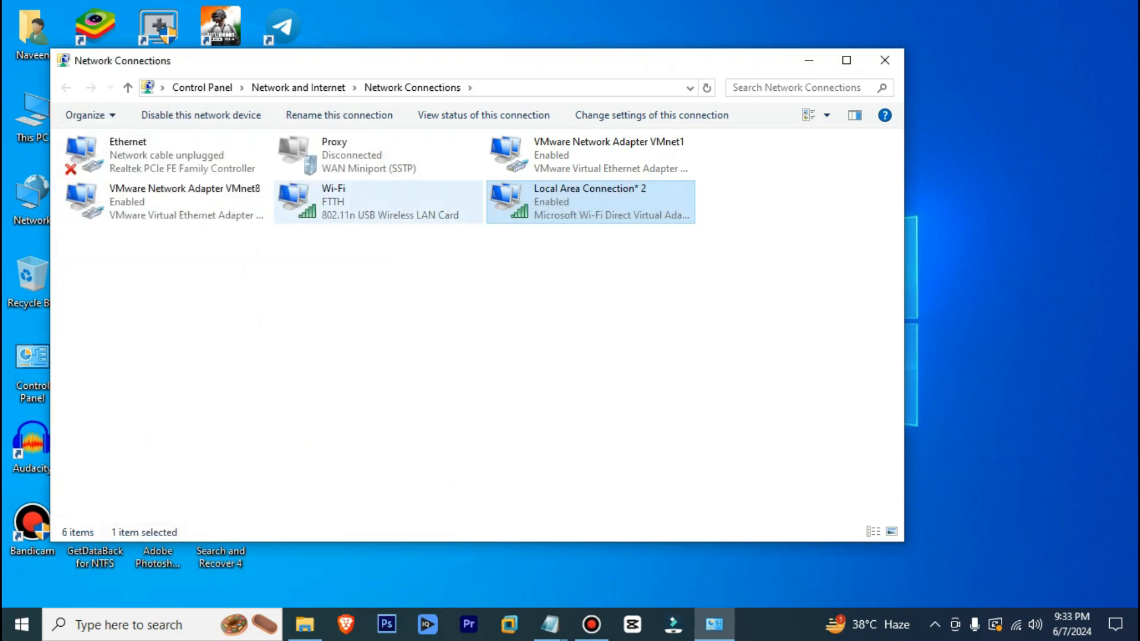
Step: Enable Internet Connection Sharing on the Wi-Fi adapter with Local Area Connection* 2 as the home networking connection
{"action": "left_click", "coordinate": [378, 202]}
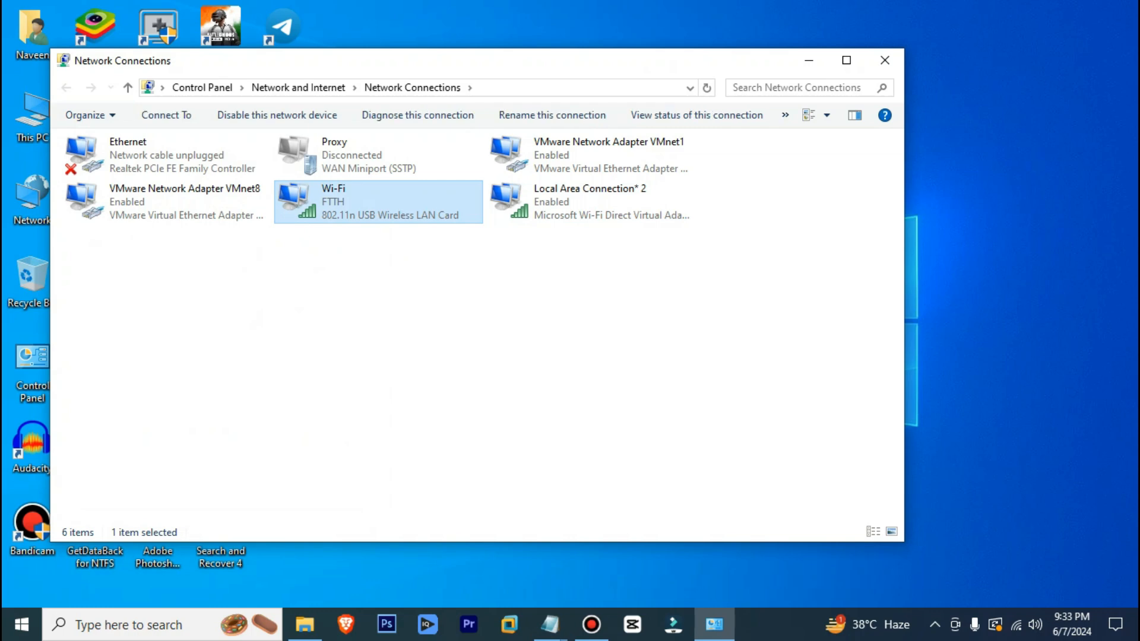
{"action": "right_click", "coordinate": [347, 205]}
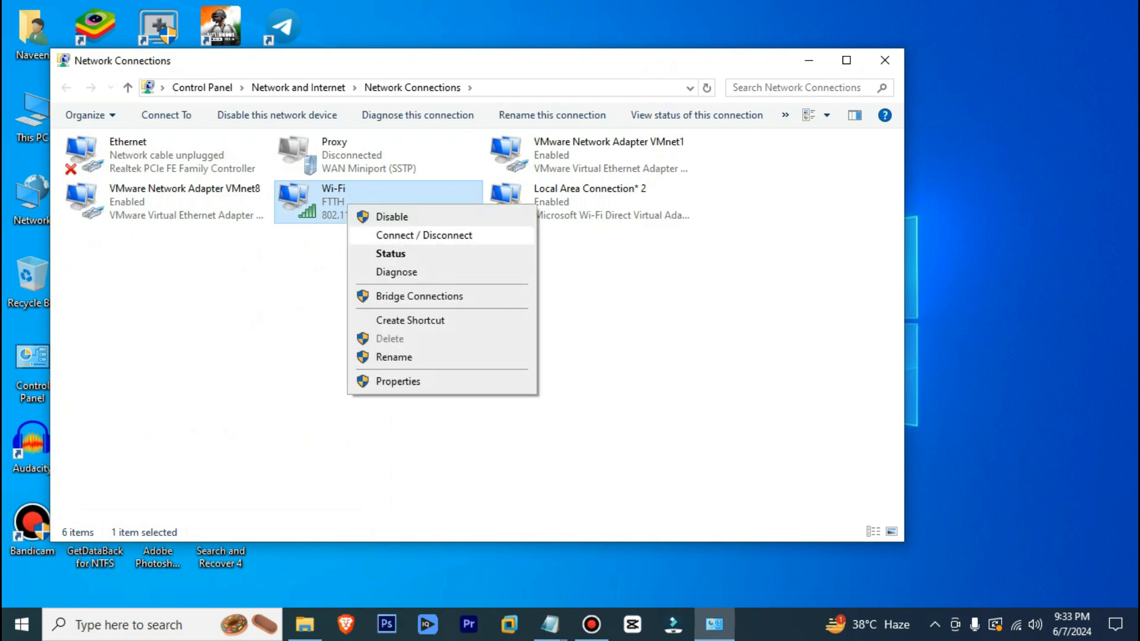
{"action": "left_click", "coordinate": [397, 381]}
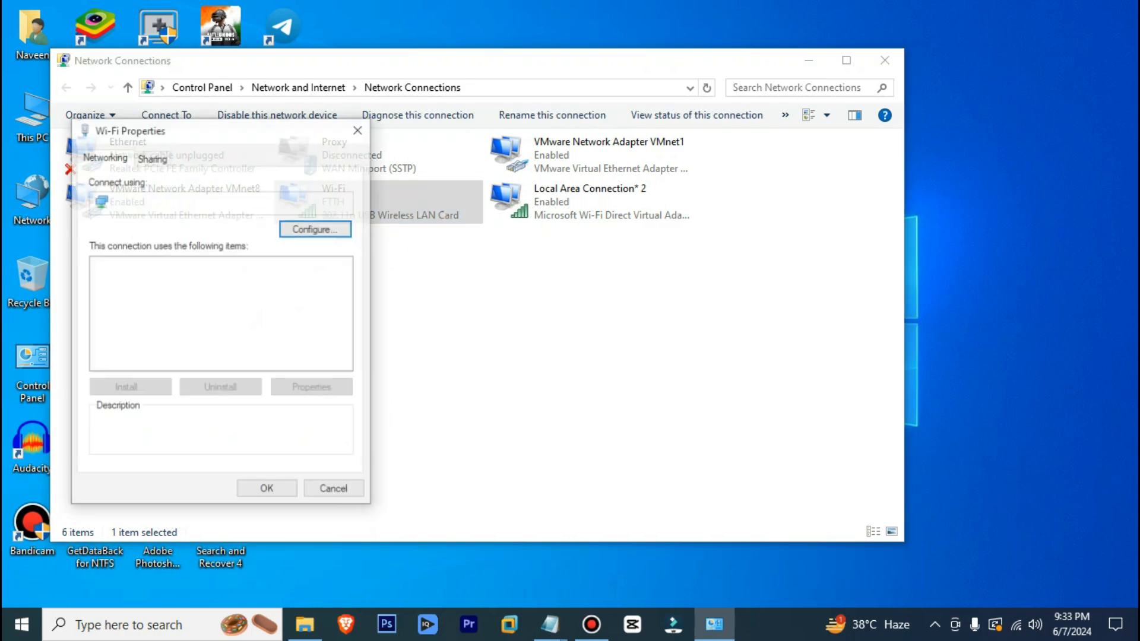
{"action": "left_click", "coordinate": [152, 157]}
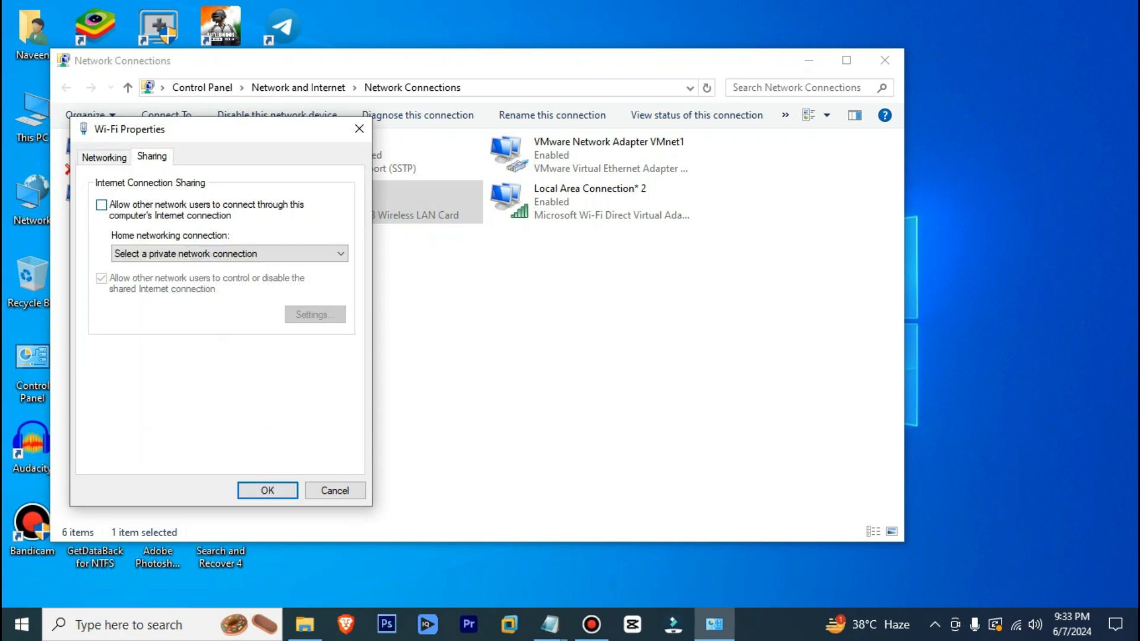
{"action": "left_click", "coordinate": [101, 205]}
{"action": "left_click", "coordinate": [688, 380]}
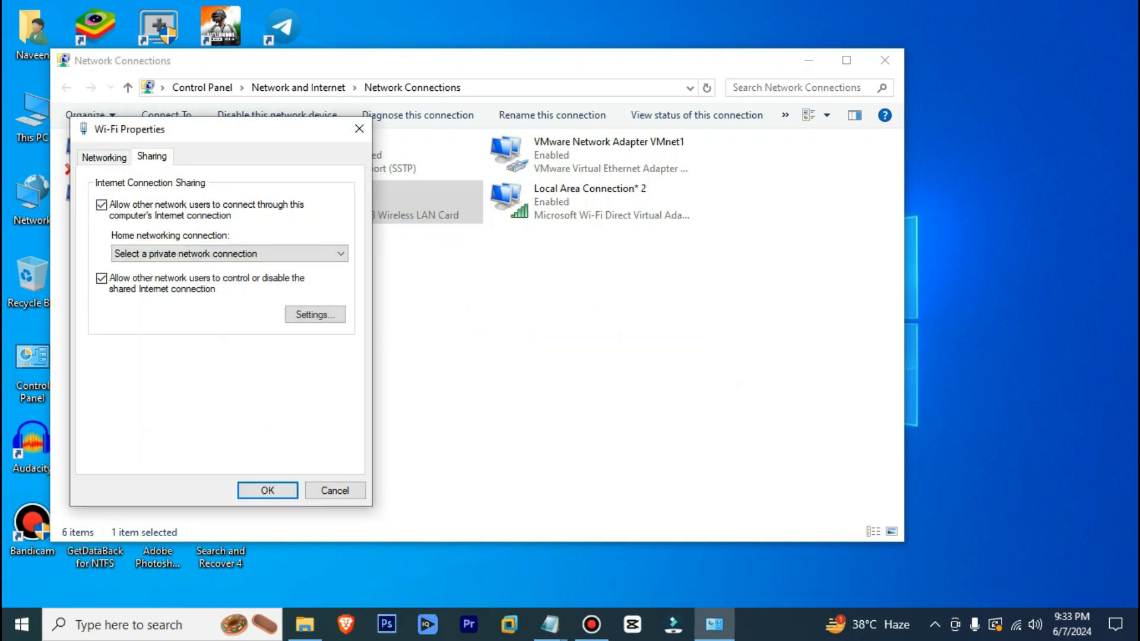
{"action": "left_click", "coordinate": [230, 254]}
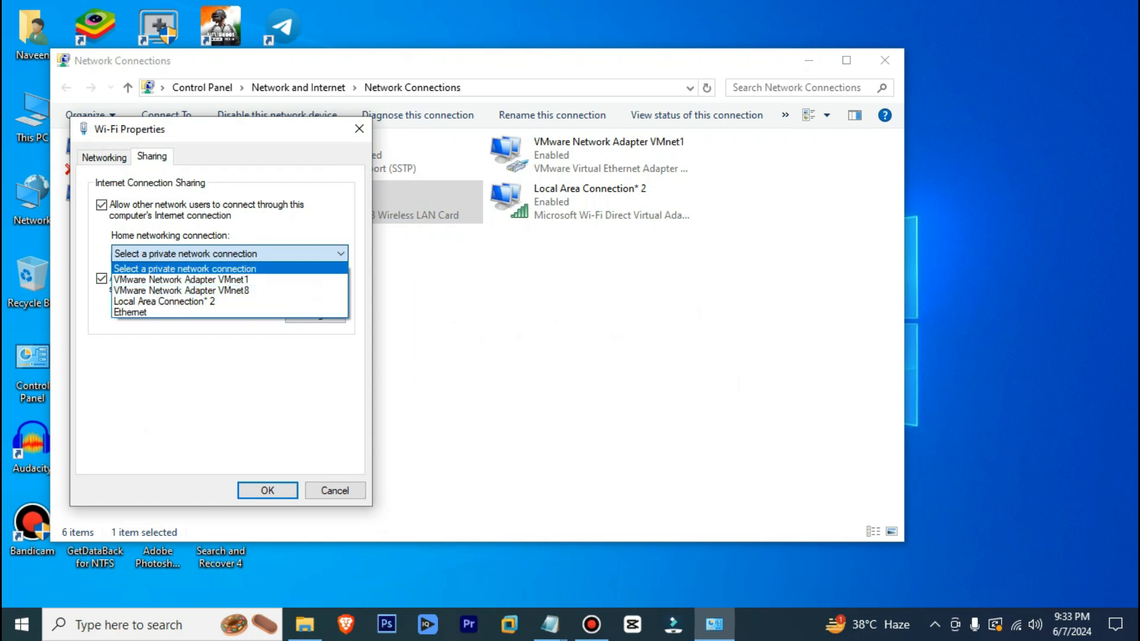
{"action": "left_click", "coordinate": [179, 301]}
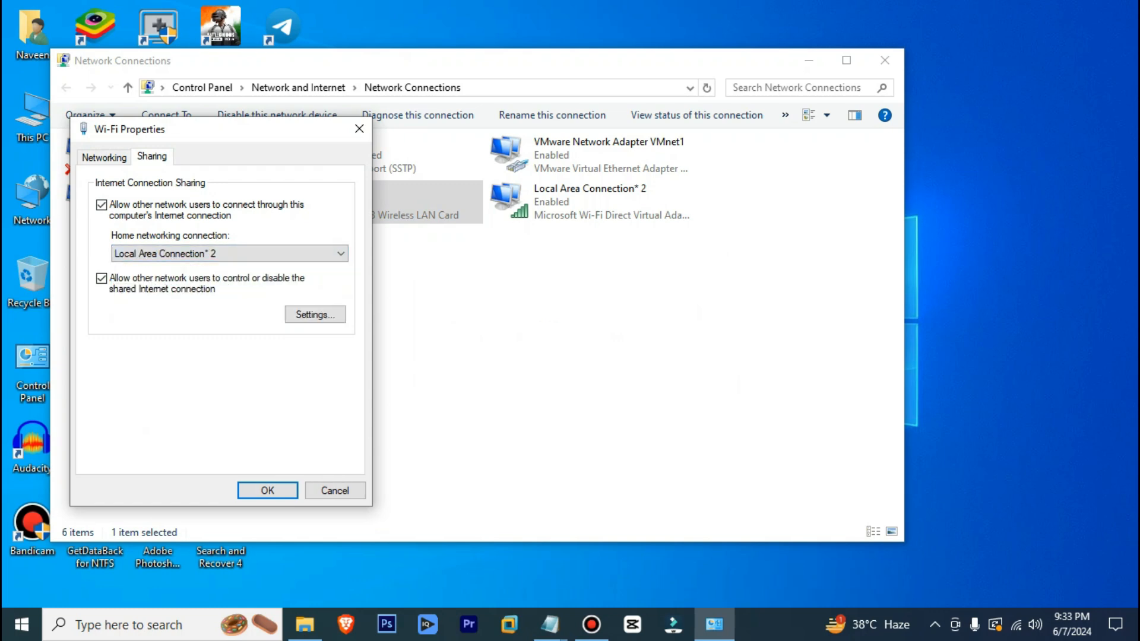
{"action": "left_click", "coordinate": [267, 491]}
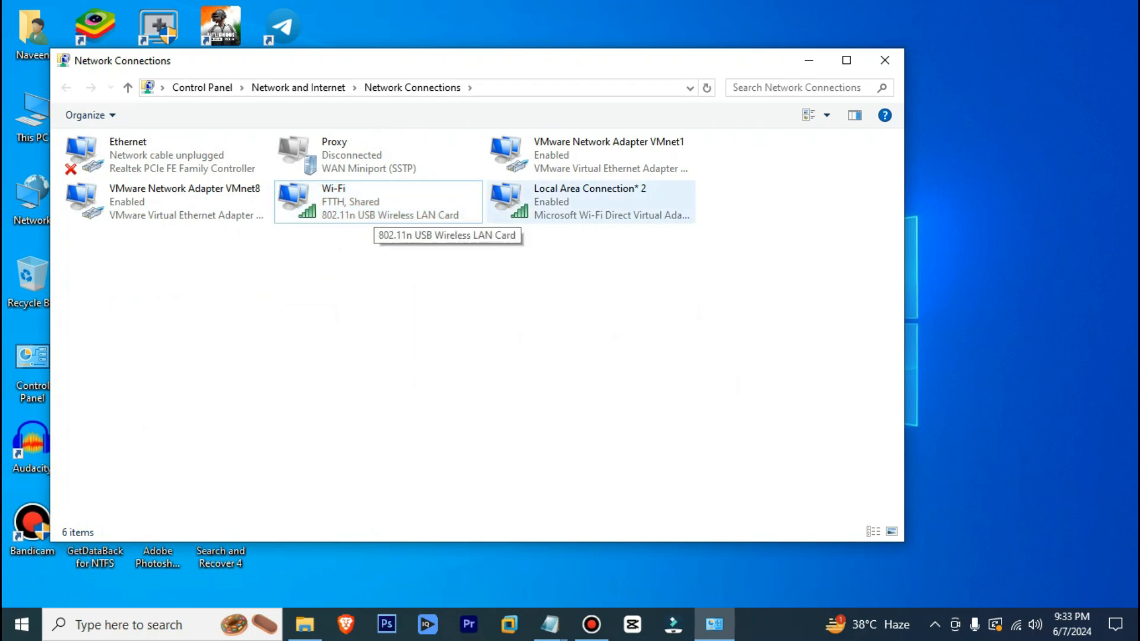
Step: Check the connection status of Local Area Connection* 2
{"action": "left_click", "coordinate": [590, 202]}
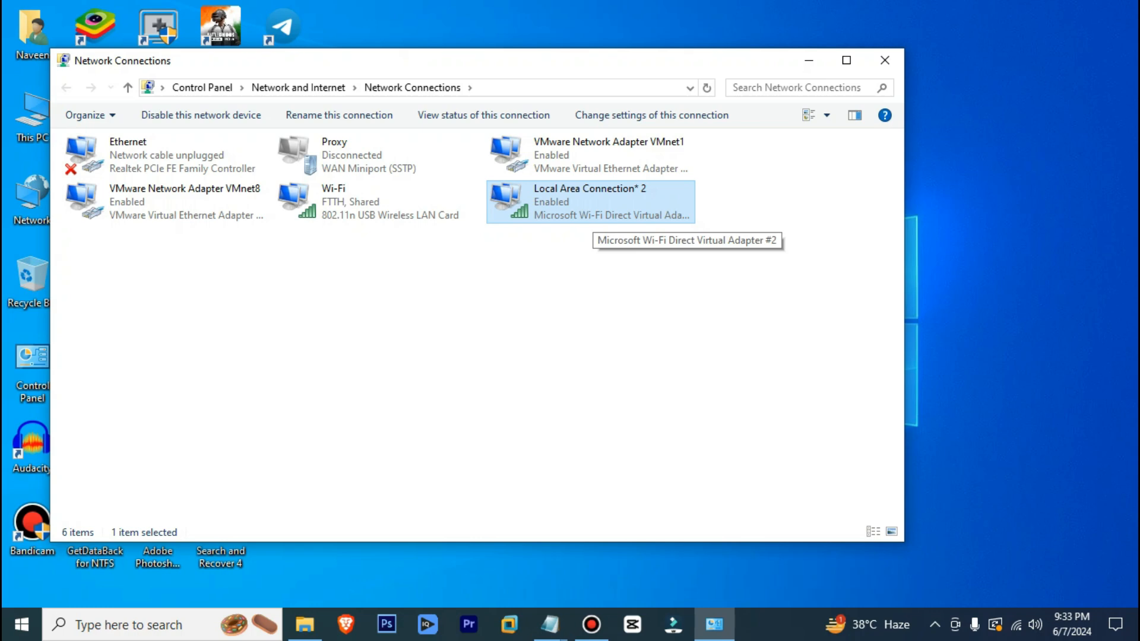
{"action": "right_click", "coordinate": [567, 216]}
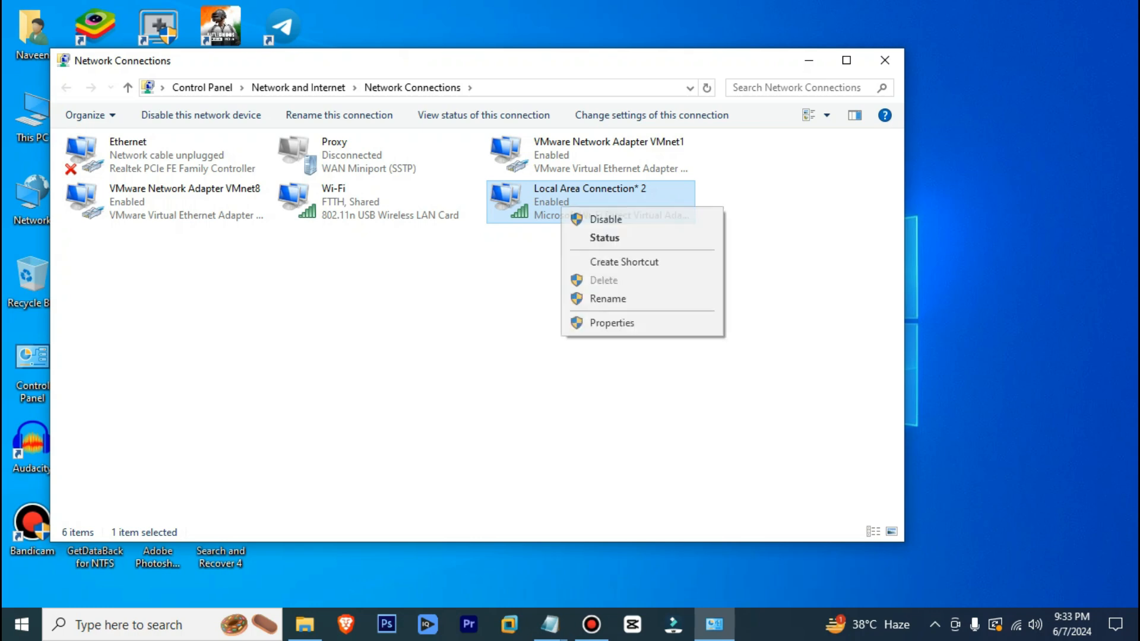
{"action": "left_click", "coordinate": [601, 236]}
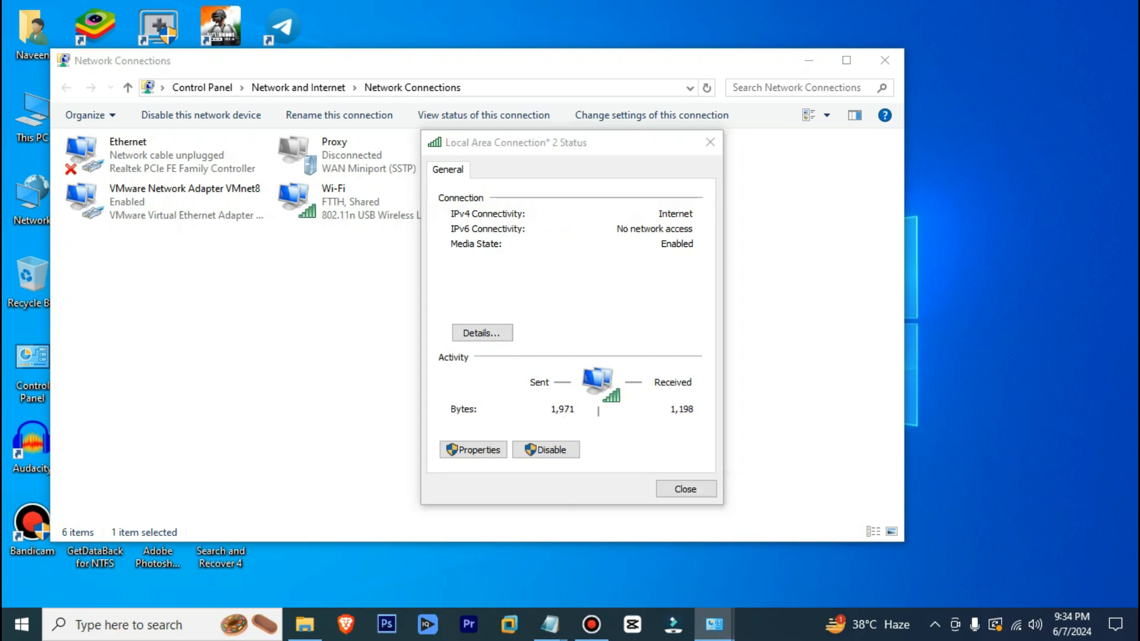
Step: Open the mobile hotspot settings from the network list and check the connected device's name, IP address and physical address
{"action": "left_click", "coordinate": [1016, 624]}
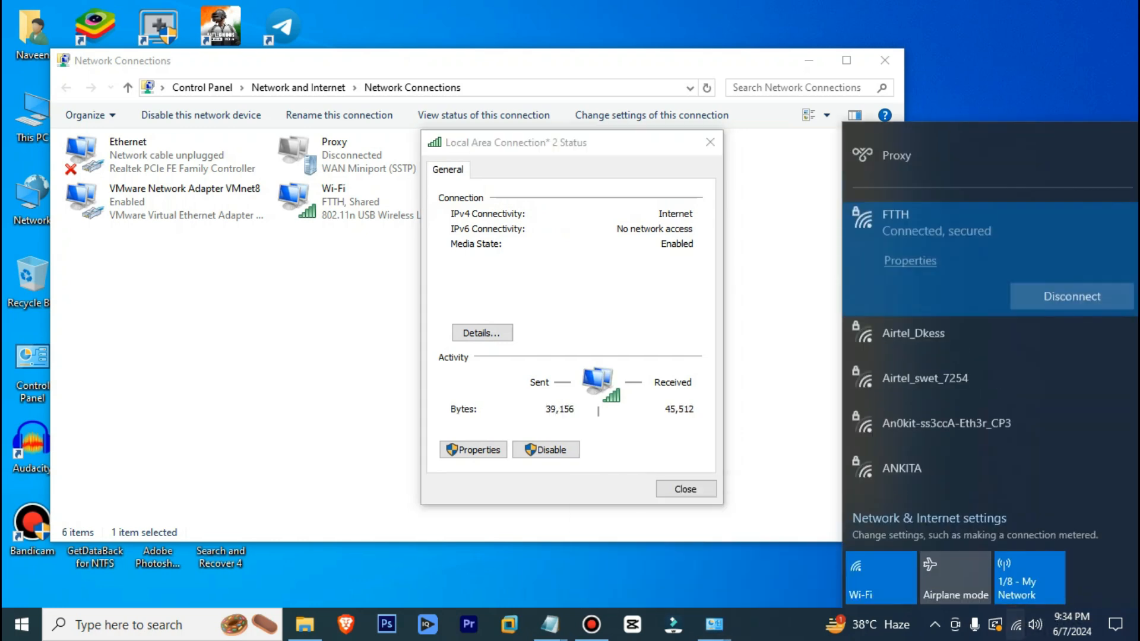
{"action": "right_click", "coordinate": [1030, 574]}
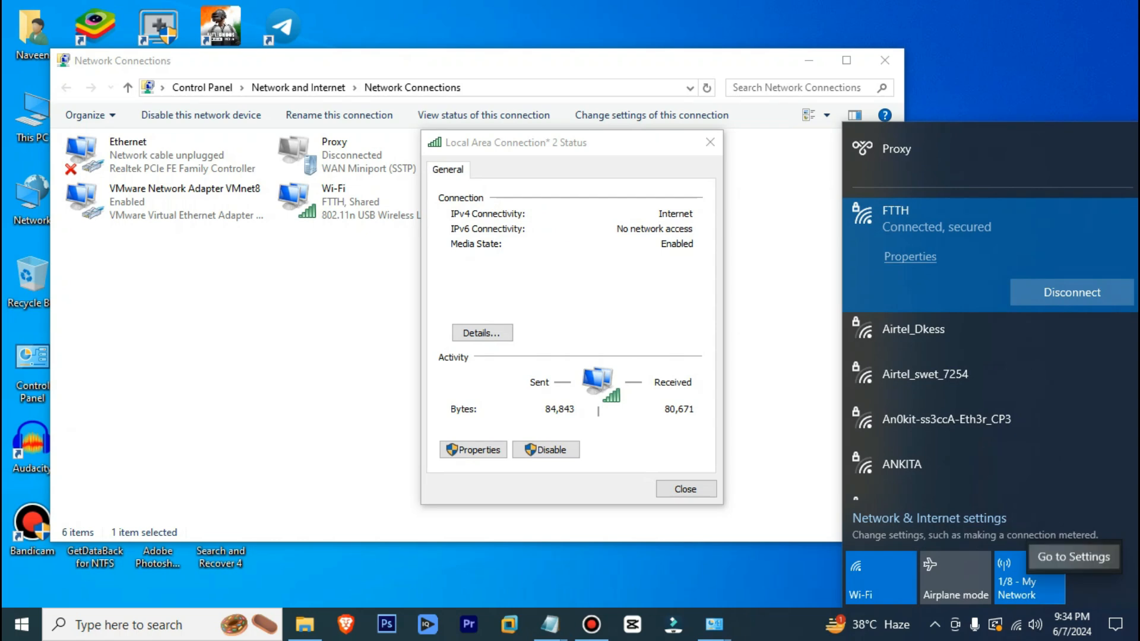
{"action": "left_click", "coordinate": [1072, 557]}
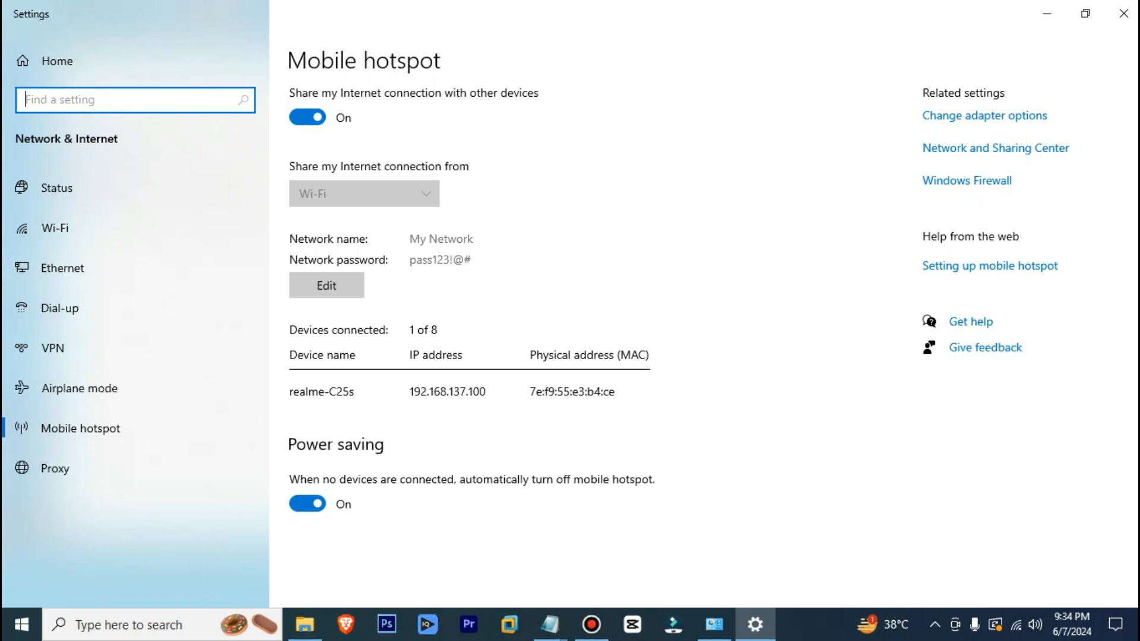
{"action": "double_click", "coordinate": [572, 392]}
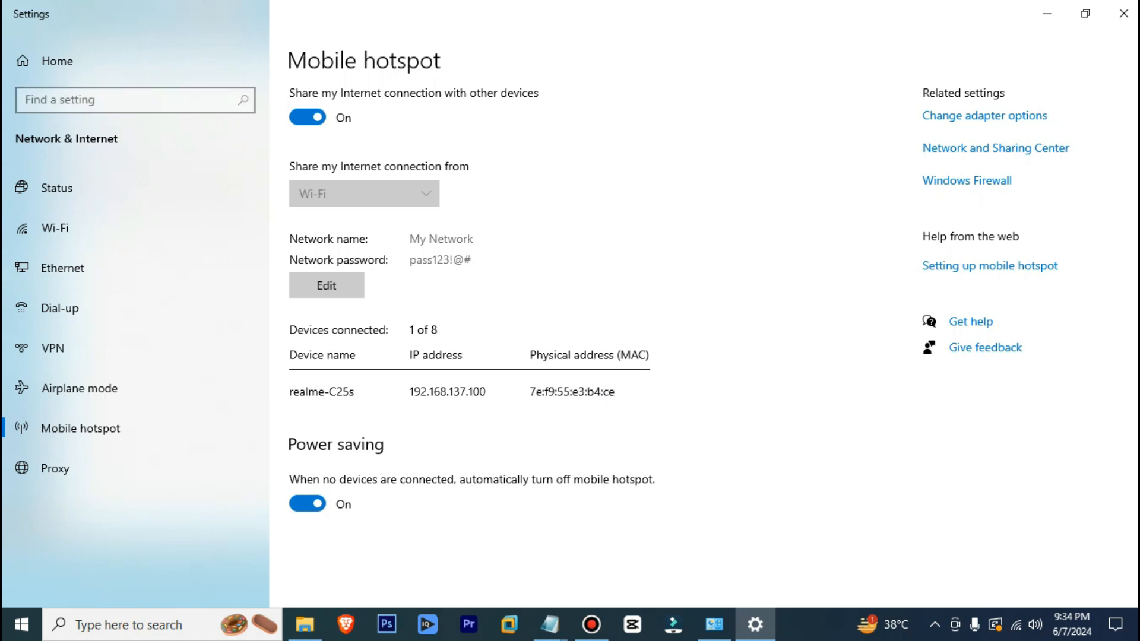
{"action": "left_click_drag", "start_coordinate": [410, 391], "coordinate": [486, 392]}
{"action": "left_click", "coordinate": [486, 393]}
{"action": "left_click_drag", "start_coordinate": [294, 392], "coordinate": [350, 392]}
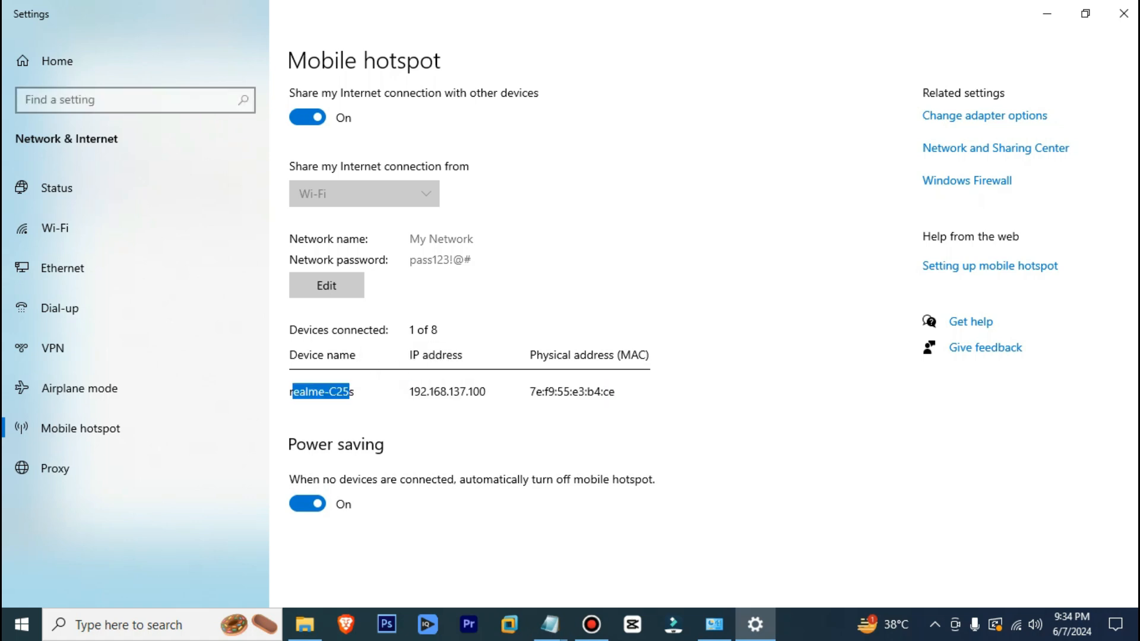
{"action": "left_click", "coordinate": [351, 393]}
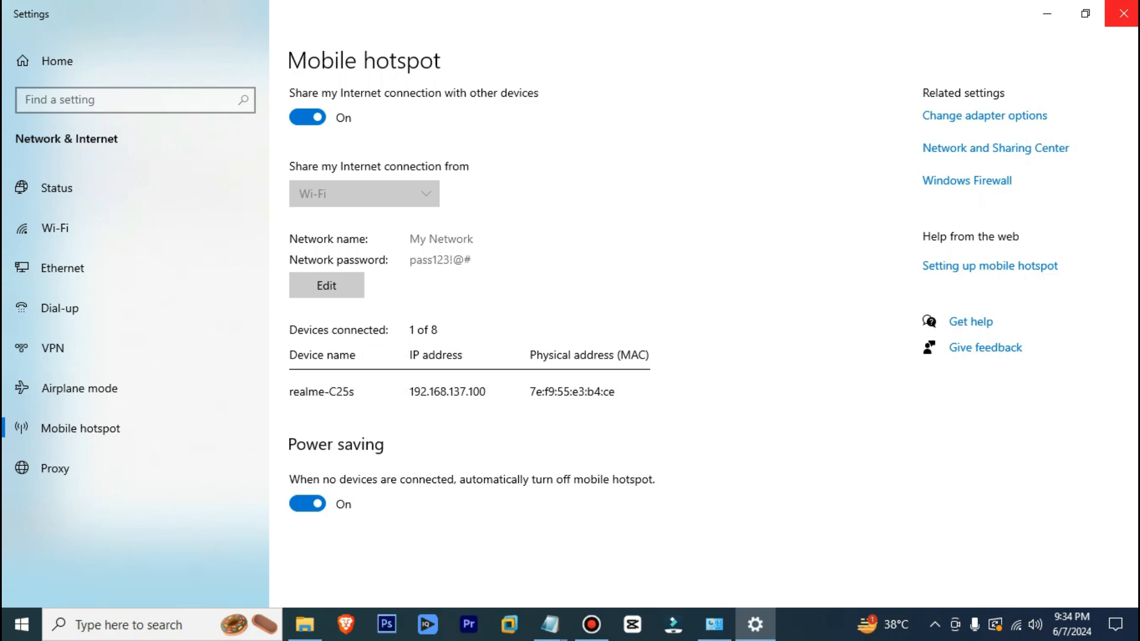
{"action": "left_click", "coordinate": [1047, 13]}
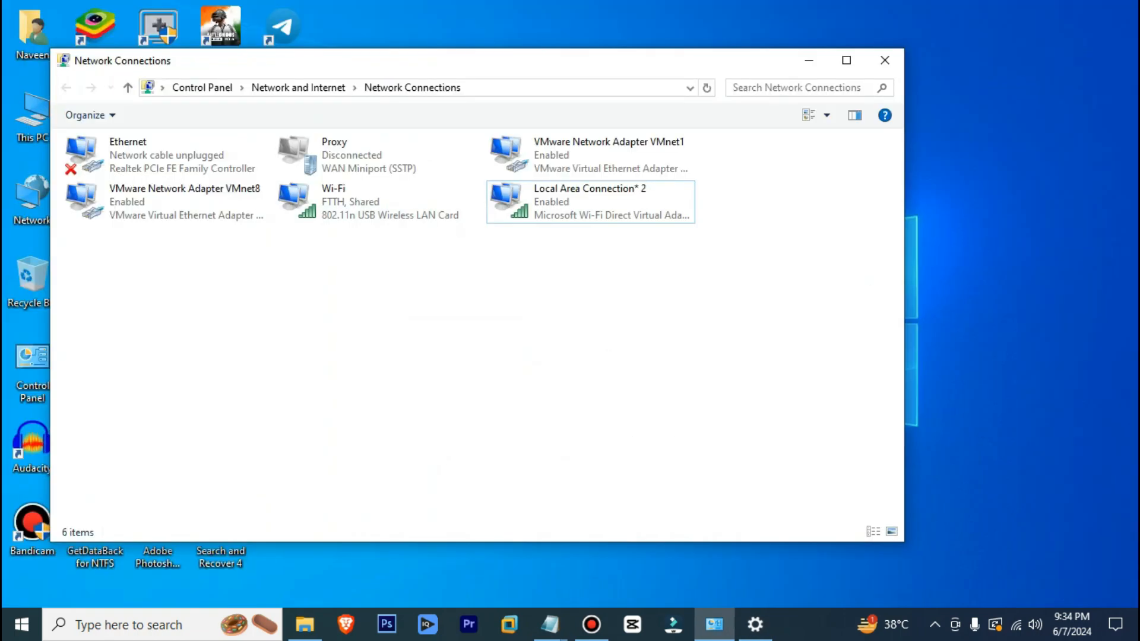
Step: Return to Network Connections and check the status and traffic of Local Area Connection* 2
{"action": "left_click", "coordinate": [714, 625]}
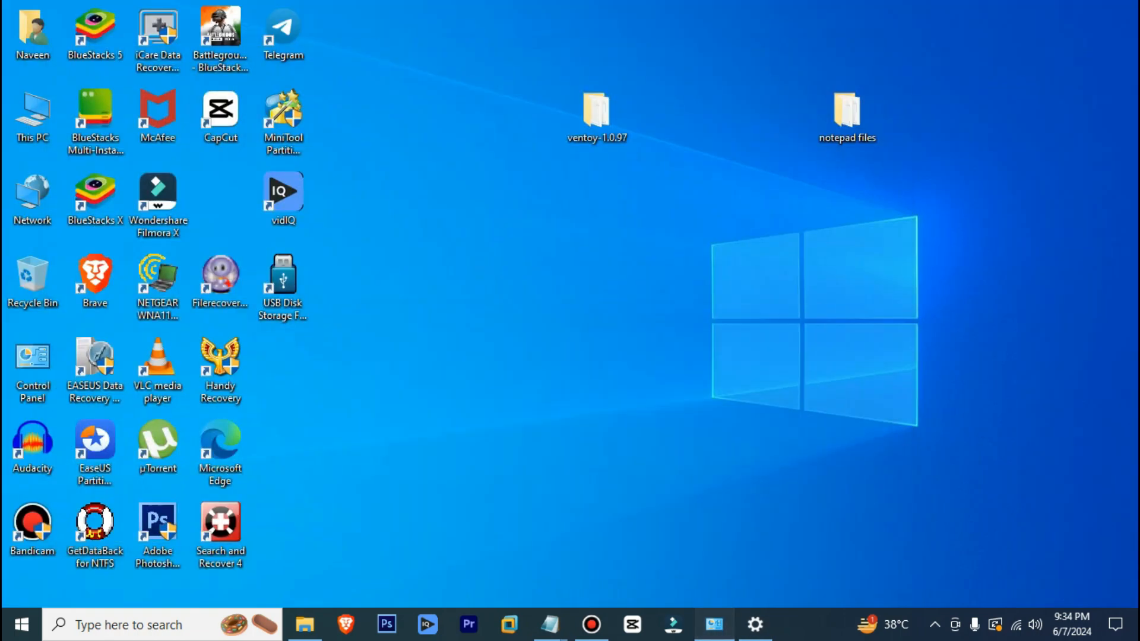
{"action": "left_click", "coordinate": [714, 624]}
{"action": "right_click", "coordinate": [564, 215]}
{"action": "left_click", "coordinate": [595, 239]}
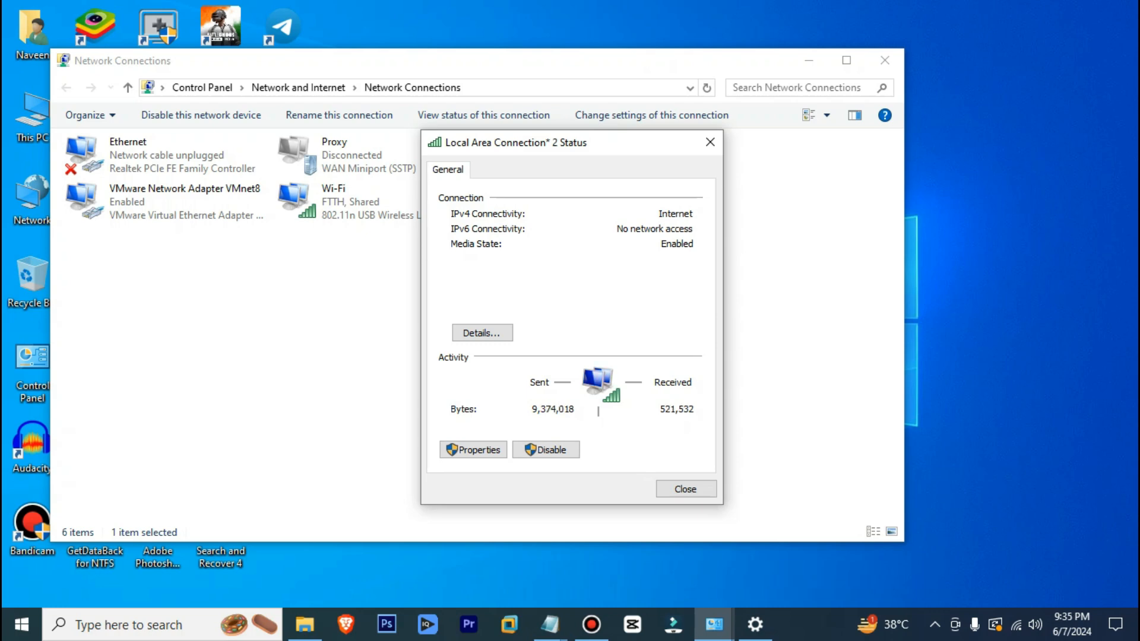
{"action": "left_click", "coordinate": [685, 488]}
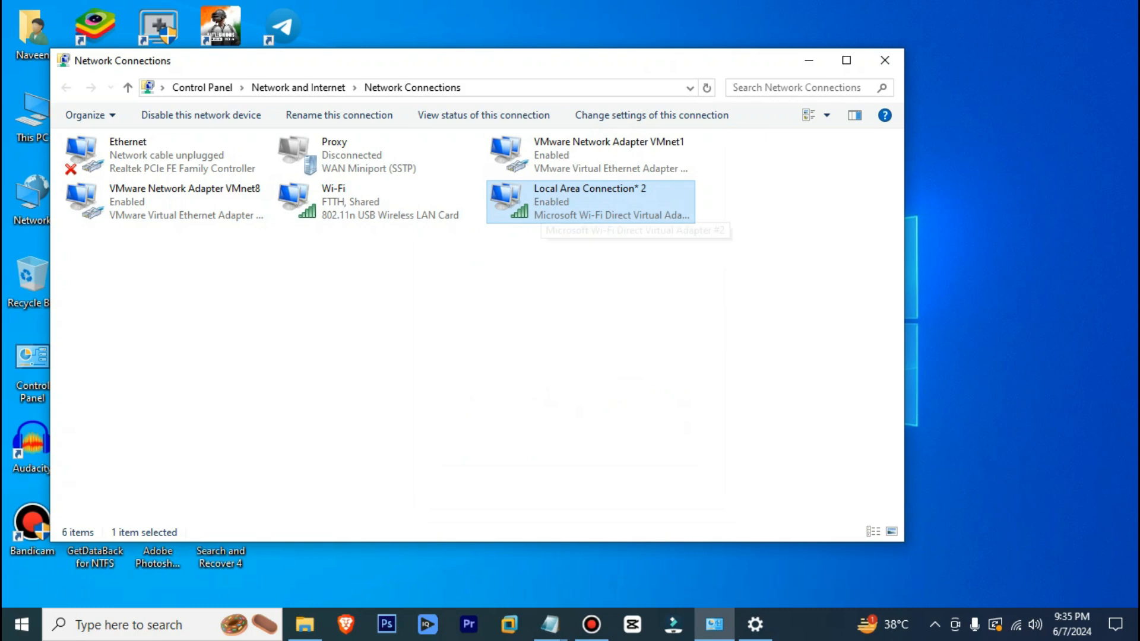
Step: Inspect the Internet Protocol Version 4 addresses assigned to Local Area Connection* 2, leaving its properties without changes
{"action": "right_click", "coordinate": [582, 208]}
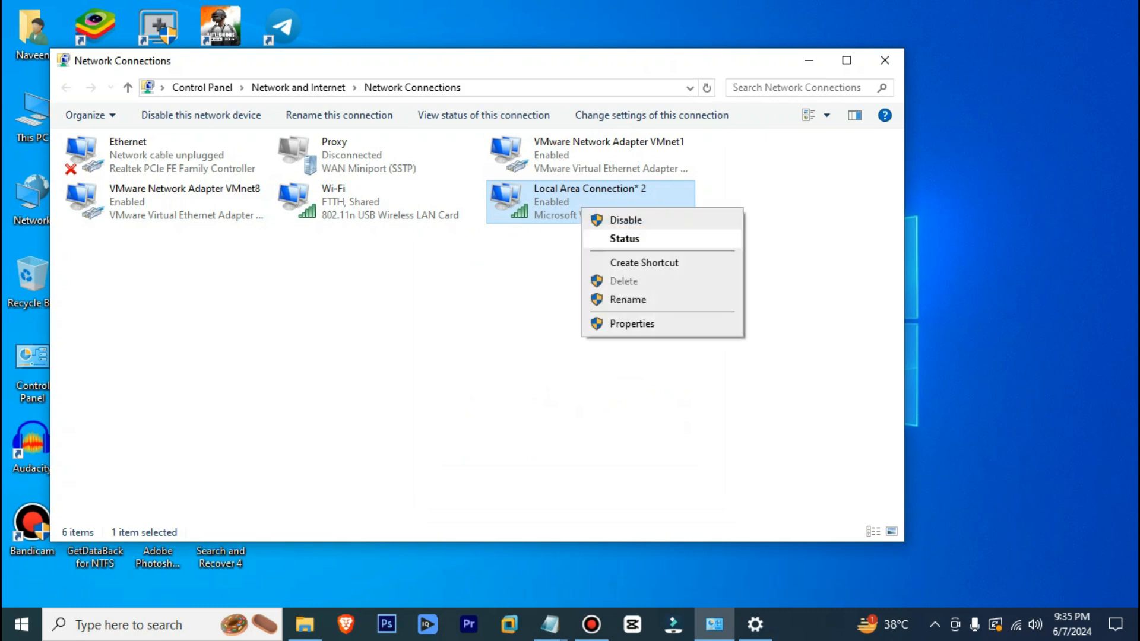
{"action": "left_click", "coordinate": [632, 323]}
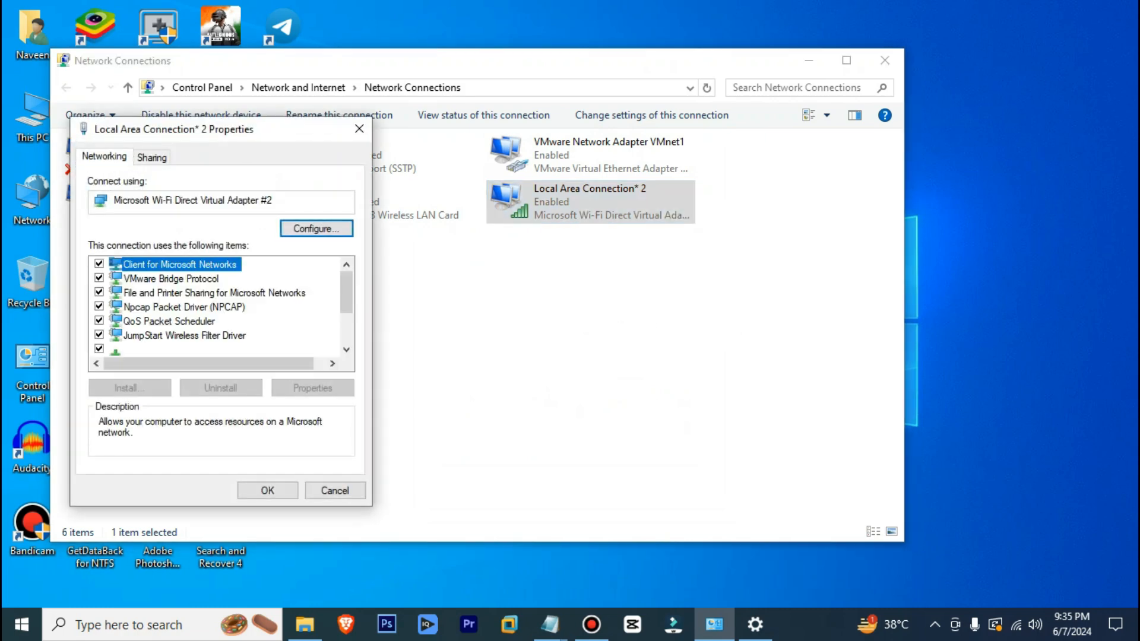
{"action": "double_click", "coordinate": [199, 349]}
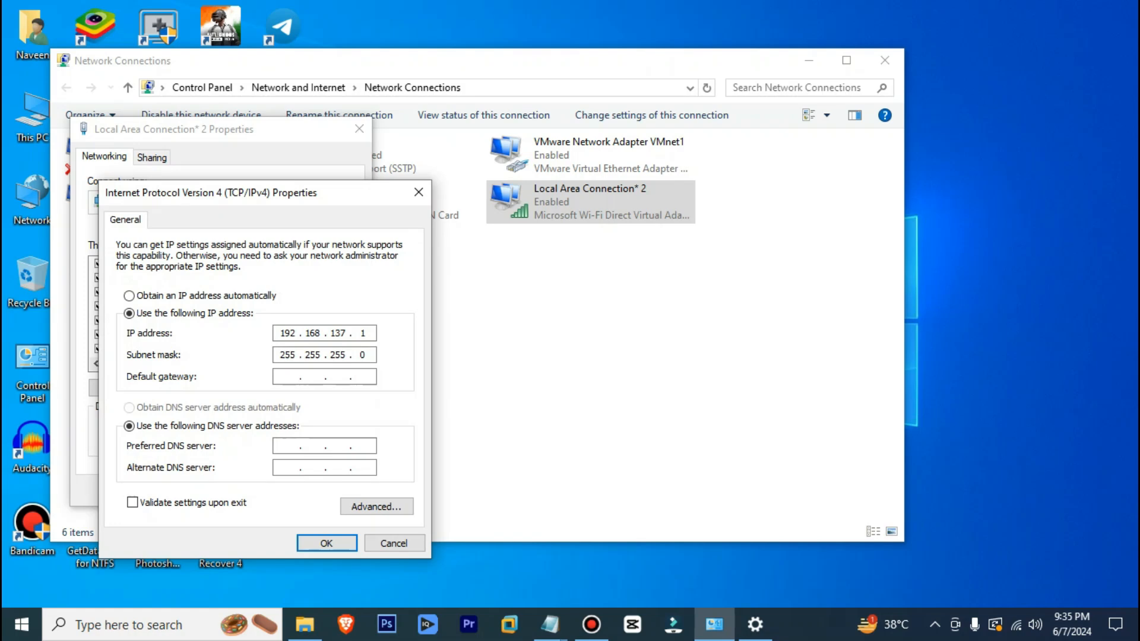
{"action": "left_click_drag", "start_coordinate": [306, 195], "coordinate": [830, 174]}
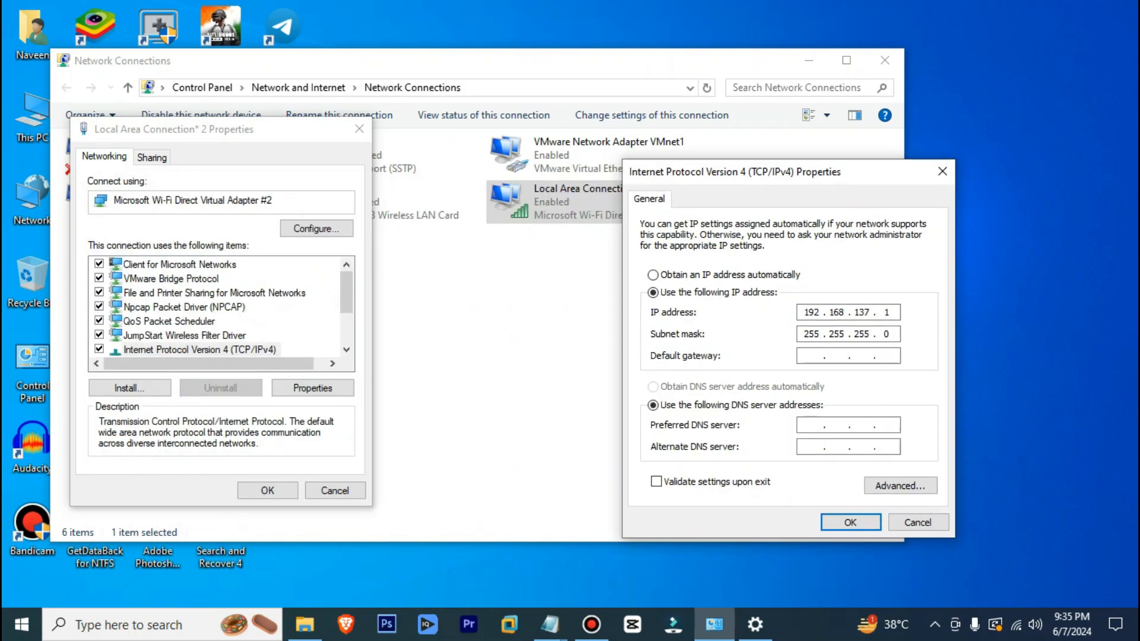
{"action": "double_click", "coordinate": [812, 312]}
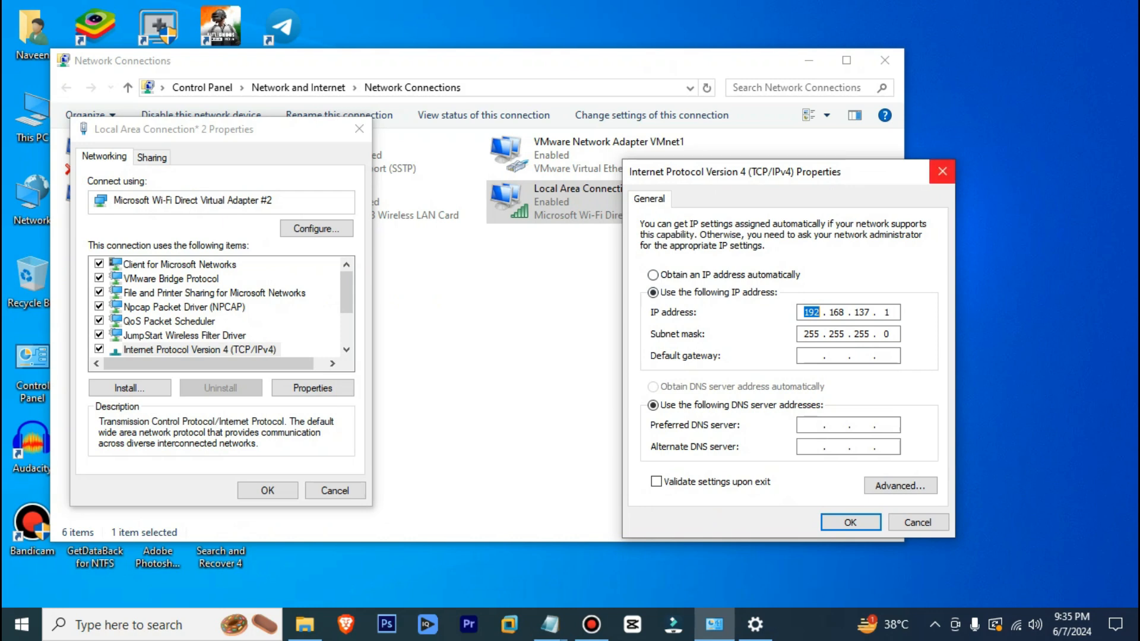
{"action": "left_click", "coordinate": [942, 171]}
{"action": "left_click", "coordinate": [359, 129]}
Step: View the Wi-Fi adapter's network connection details and look up its IPv4 default gateway and DNS servers
{"action": "left_click", "coordinate": [369, 199]}
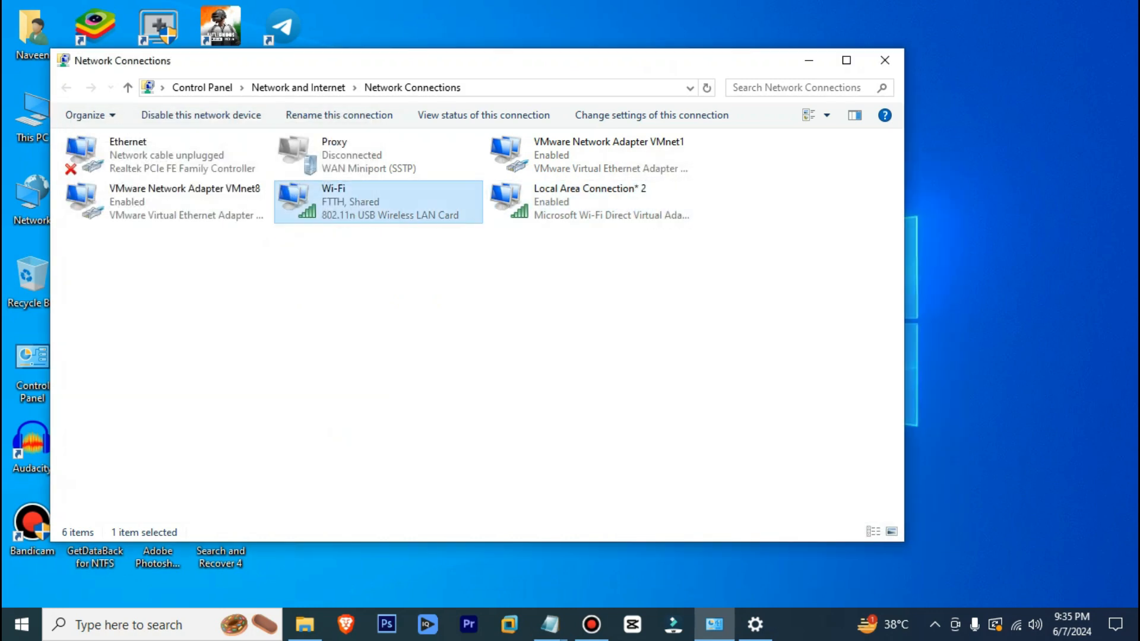
{"action": "right_click", "coordinate": [370, 199]}
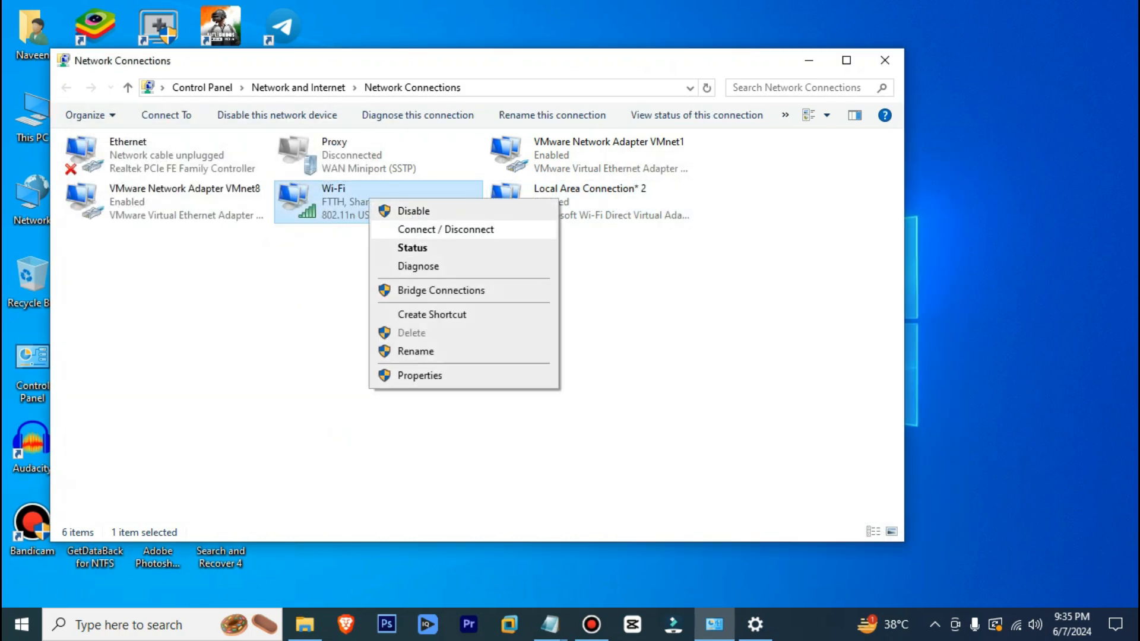
{"action": "left_click", "coordinate": [420, 375]}
{"action": "right_click", "coordinate": [342, 206]}
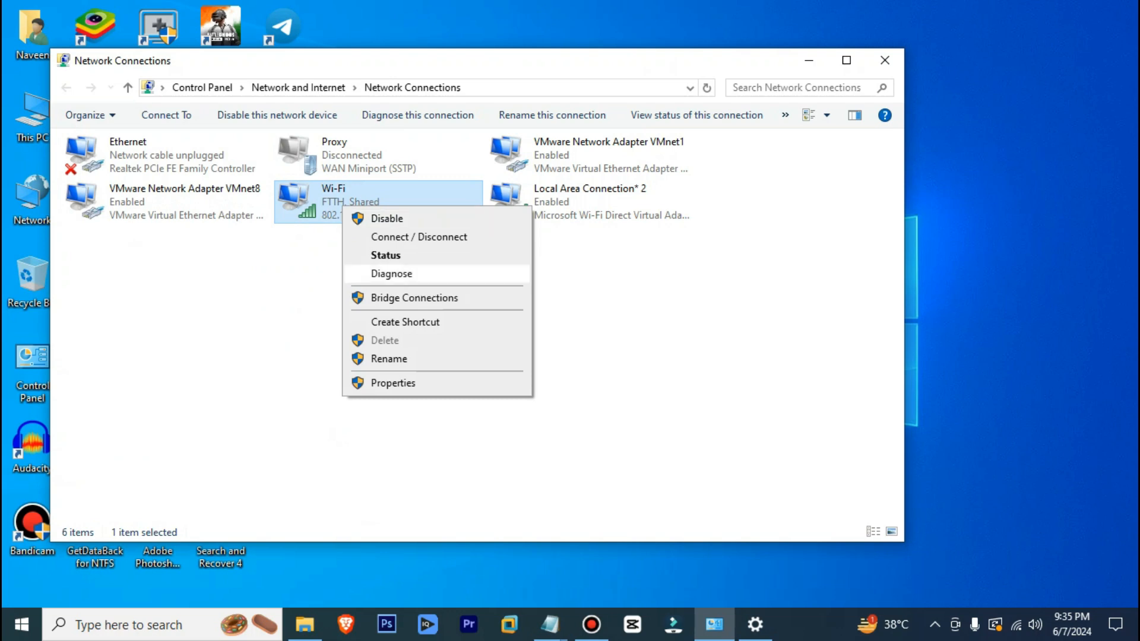
{"action": "left_click", "coordinate": [383, 256]}
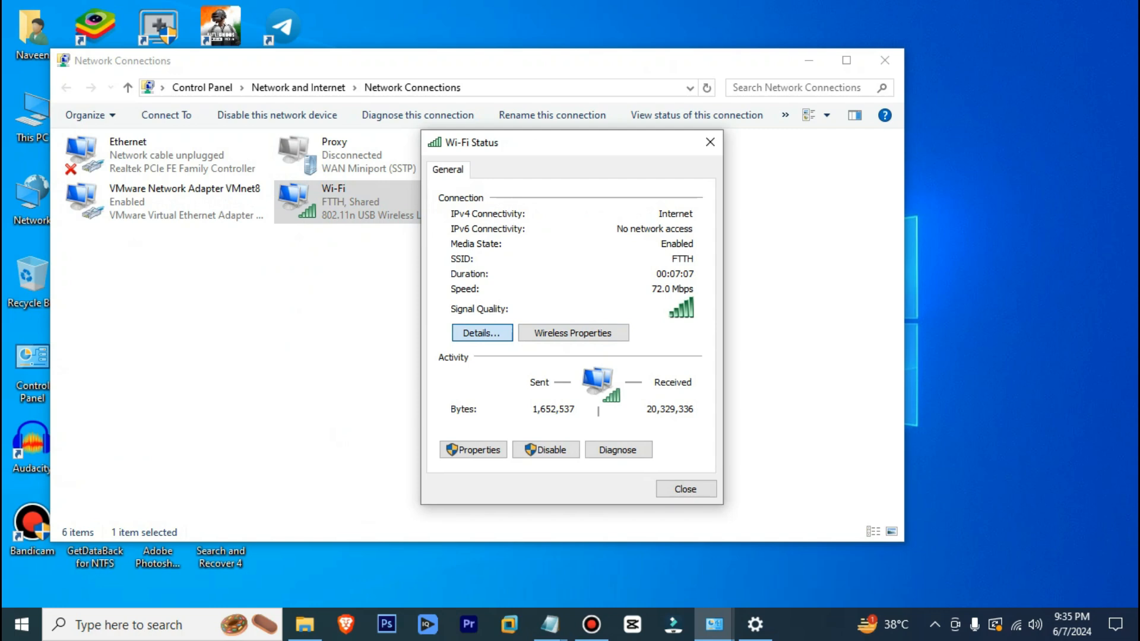
{"action": "left_click", "coordinate": [482, 333]}
{"action": "left_click", "coordinate": [488, 347]}
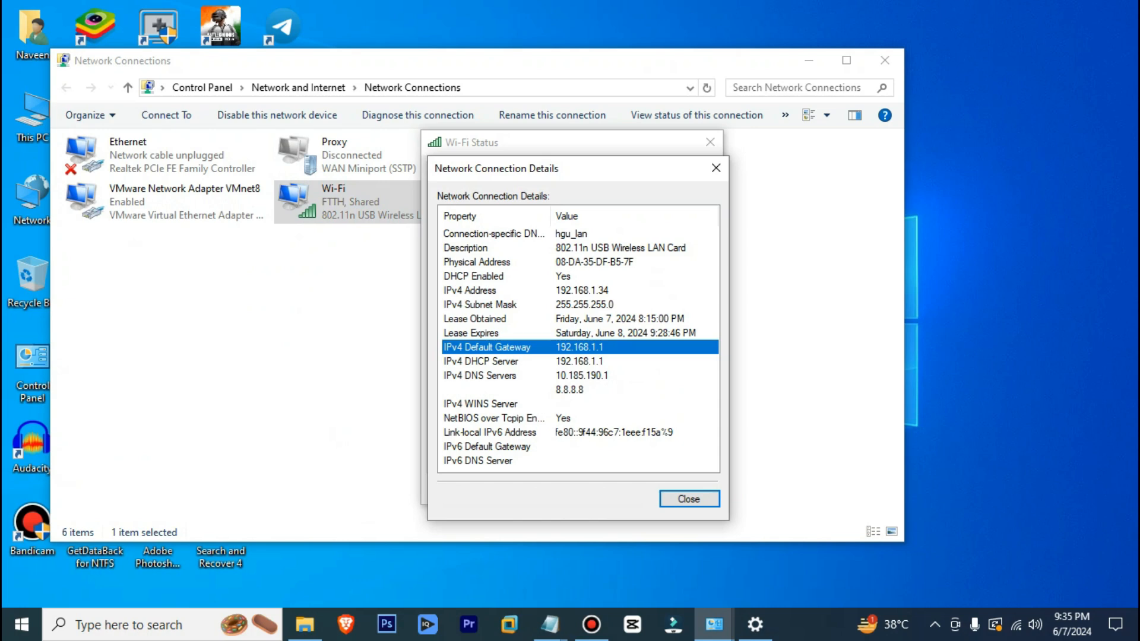
{"action": "left_click", "coordinate": [488, 376]}
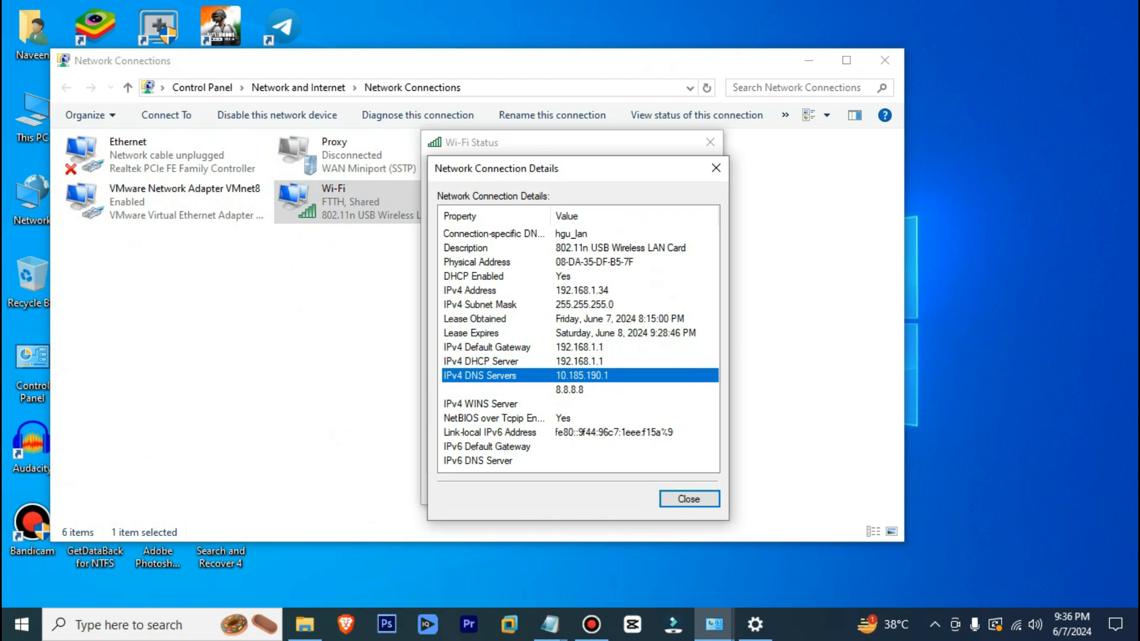
{"action": "left_click", "coordinate": [688, 497]}
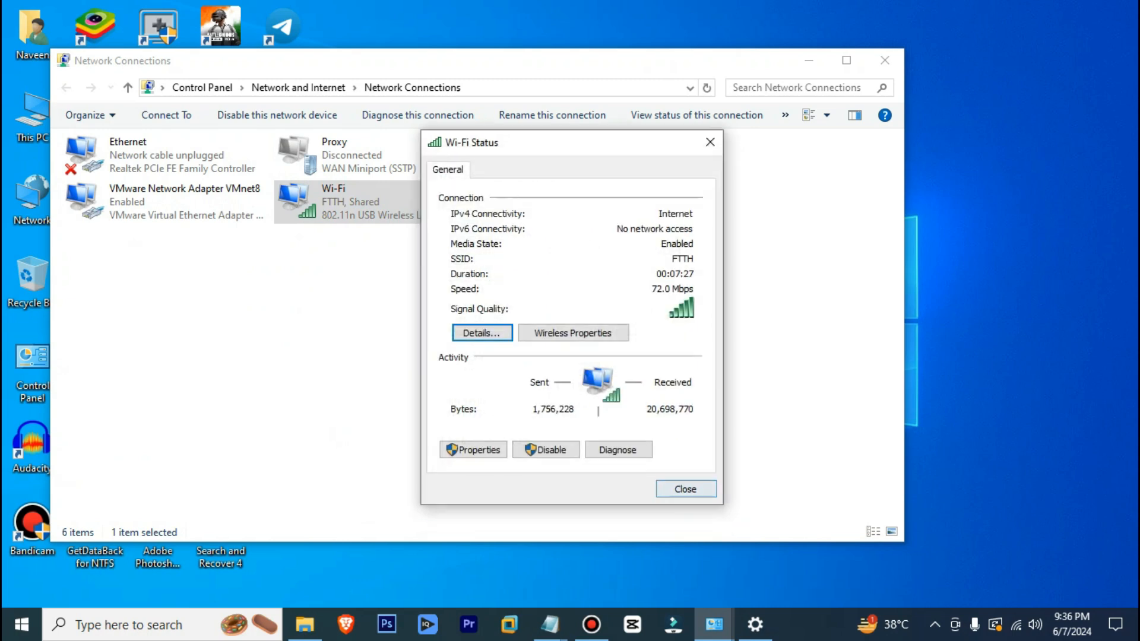
Step: Switch to Notepad to review the noted gateway and DNS server addresses, and return to Network Connections
{"action": "mouse_move", "coordinate": [550, 624]}
{"action": "left_click", "coordinate": [457, 552]}
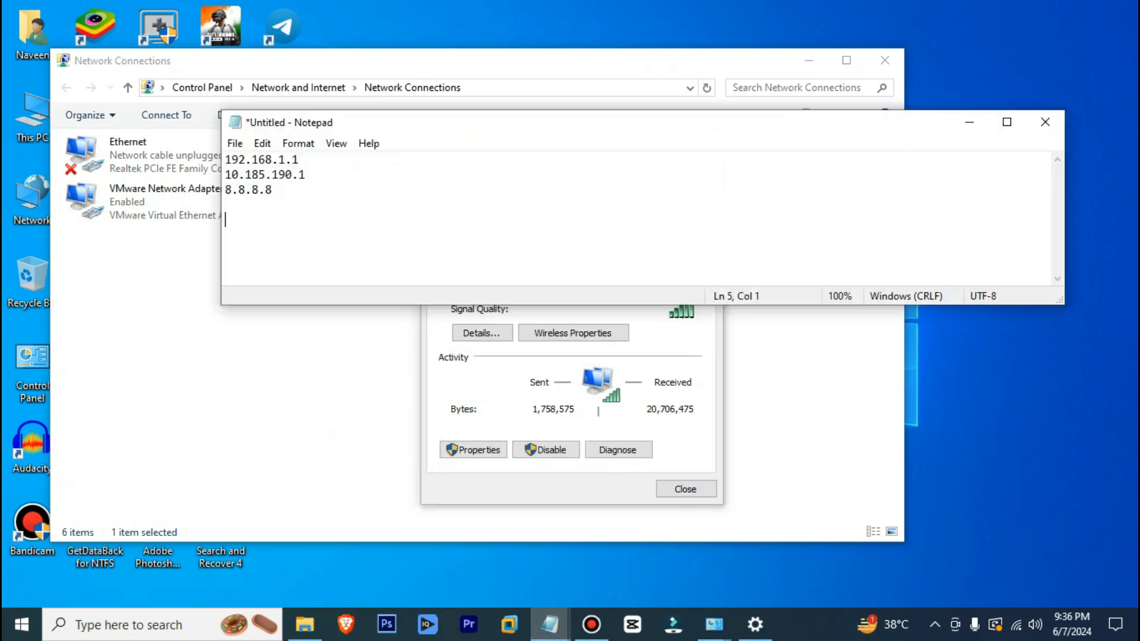
{"action": "key", "text": "Up"}
{"action": "key", "text": "Up"}
{"action": "key", "text": "Up"}
{"action": "key", "text": "End"}
{"action": "key", "text": "shift+Left"}
{"action": "key", "text": "shift+Left"}
{"action": "key", "text": "shift+Left"}
{"action": "key", "text": "shift+Left"}
{"action": "key", "text": "shift+Left"}
{"action": "key", "text": "shift+Left"}
{"action": "key", "text": "shift+Left"}
{"action": "key", "text": "shift+Left"}
{"action": "key", "text": "shift+Left"}
{"action": "key", "text": "shift+Left"}
{"action": "key", "text": "shift+Left"}
{"action": "key", "text": "shift+Left"}
{"action": "key", "text": "Down"}
{"action": "key", "text": "End"}
{"action": "key", "text": "shift+Left"}
{"action": "key", "text": "shift+Left"}
{"action": "key", "text": "shift+Left"}
{"action": "key", "text": "shift+Left"}
{"action": "key", "text": "shift+Left"}
{"action": "key", "text": "shift+Left"}
{"action": "key", "text": "shift+Left"}
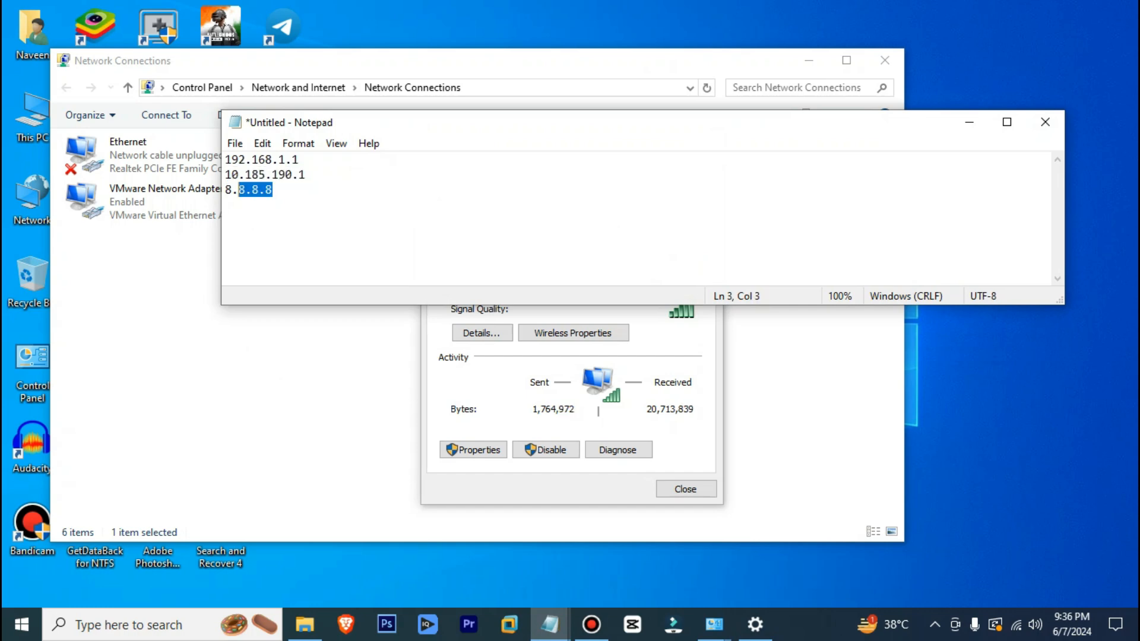
{"action": "key", "text": "Up"}
{"action": "key", "text": "Up"}
{"action": "key", "text": "End"}
{"action": "key", "text": "shift+Left"}
{"action": "key", "text": "shift+Left"}
{"action": "key", "text": "shift+Left"}
{"action": "key", "text": "shift+Left"}
{"action": "key", "text": "shift+Left"}
{"action": "key", "text": "shift+Left"}
{"action": "key", "text": "shift+Left"}
{"action": "key", "text": "shift+Left"}
{"action": "key", "text": "shift+Left"}
{"action": "key", "text": "shift+Left"}
{"action": "key", "text": "shift+Left"}
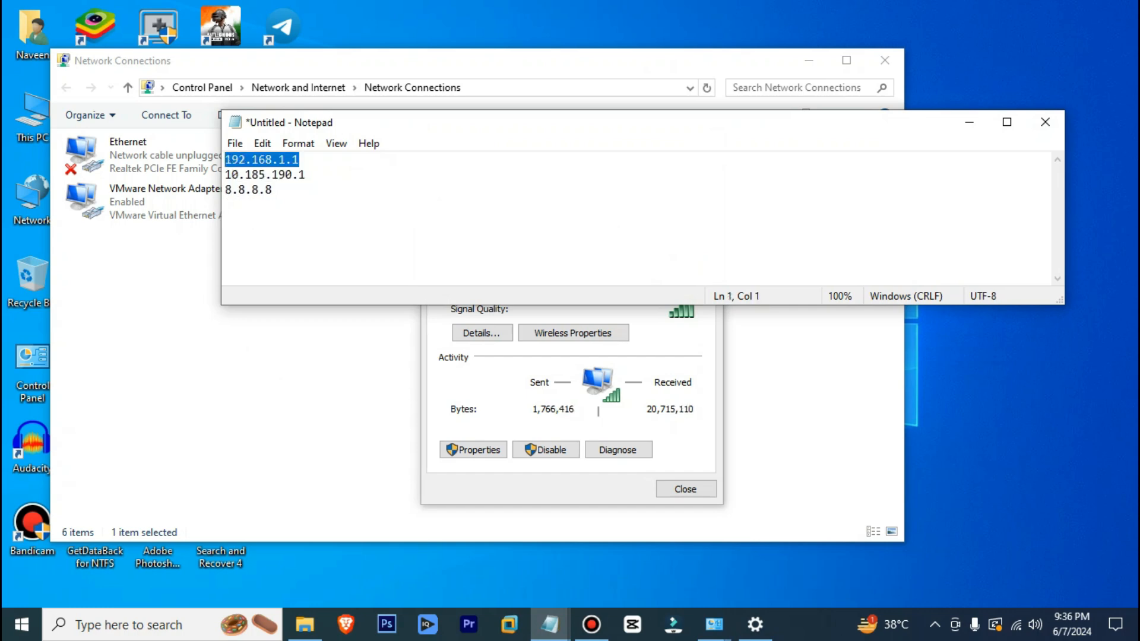
{"action": "key", "text": "Down"}
{"action": "key", "text": "End"}
{"action": "key", "text": "Up"}
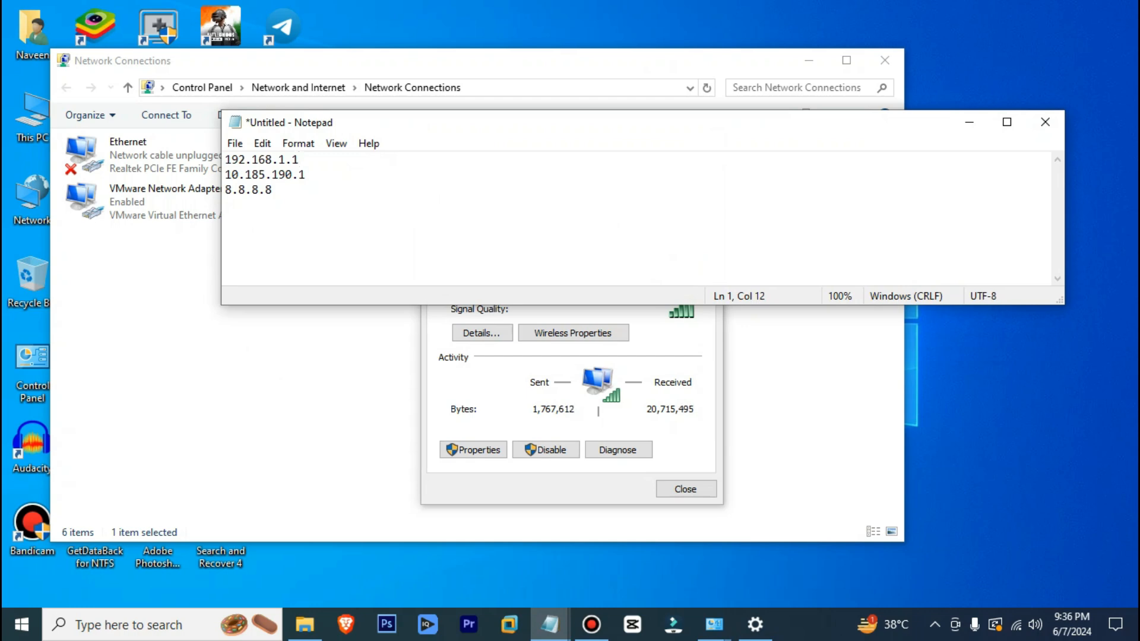
{"action": "key", "text": "alt+Tab"}
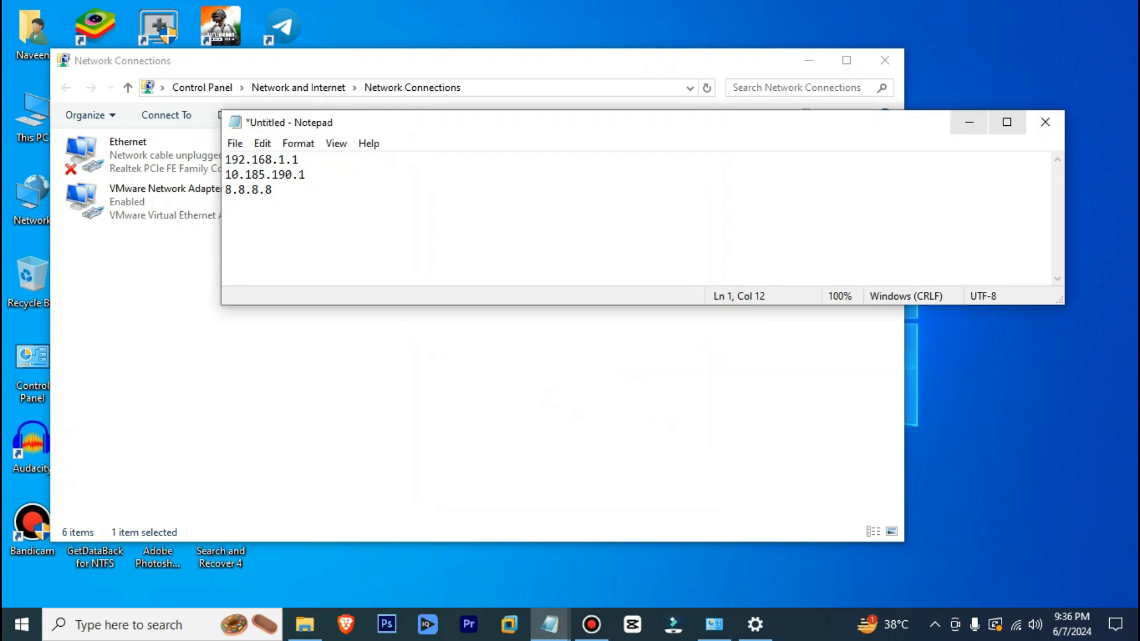
{"action": "left_click", "coordinate": [970, 122]}
{"action": "right_click", "coordinate": [562, 202]}
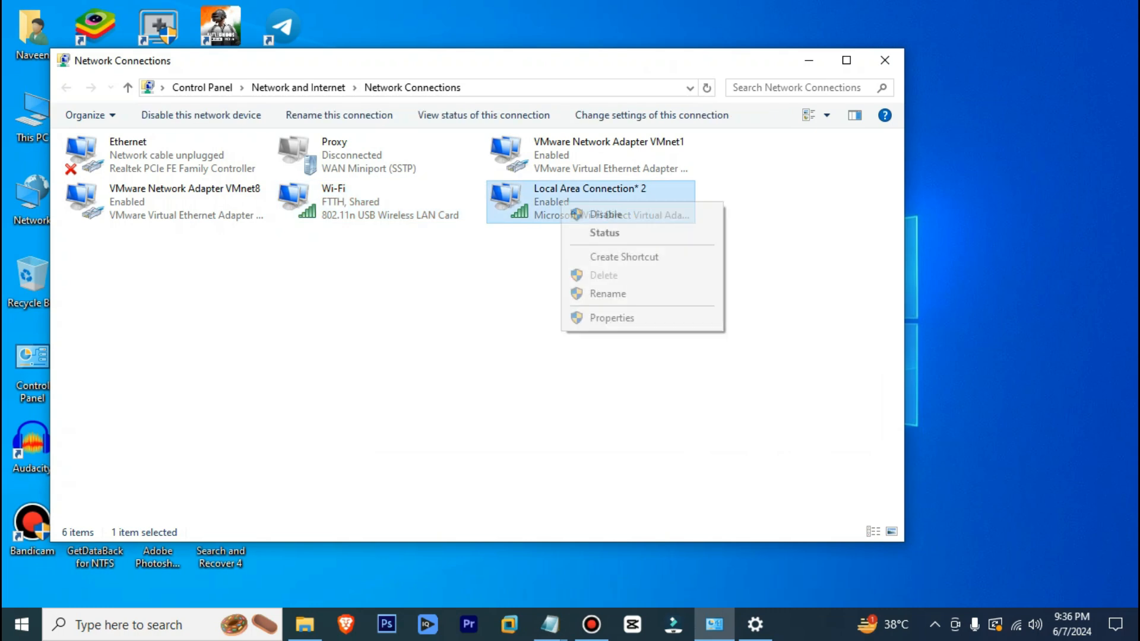
{"action": "left_click", "coordinate": [612, 318]}
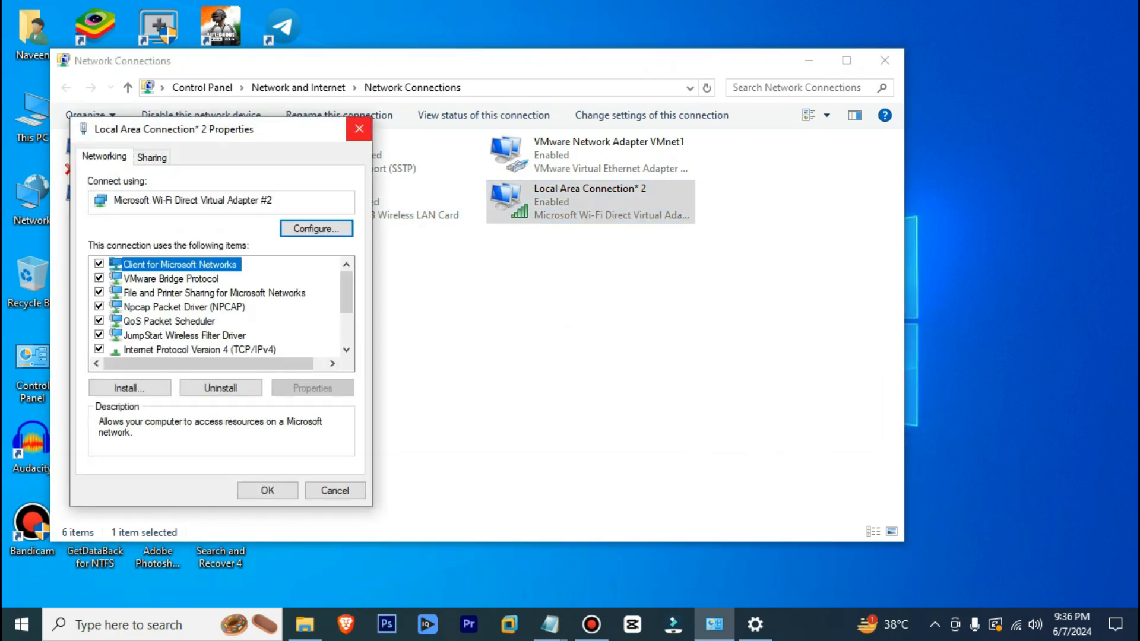
{"action": "left_click", "coordinate": [359, 128]}
Step: Enter 192.168.1.1 as the default gateway in the Internet Protocol Version 4 properties of Local Area Connection* 2
{"action": "right_click", "coordinate": [548, 197]}
{"action": "left_click", "coordinate": [599, 312]}
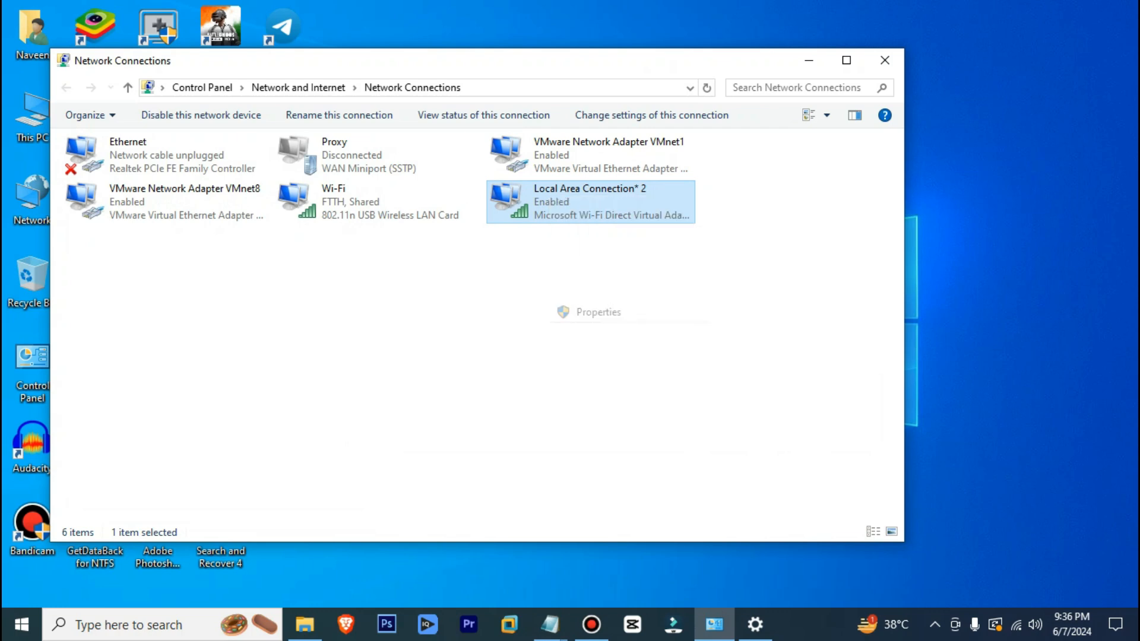
{"action": "left_click", "coordinate": [200, 350]}
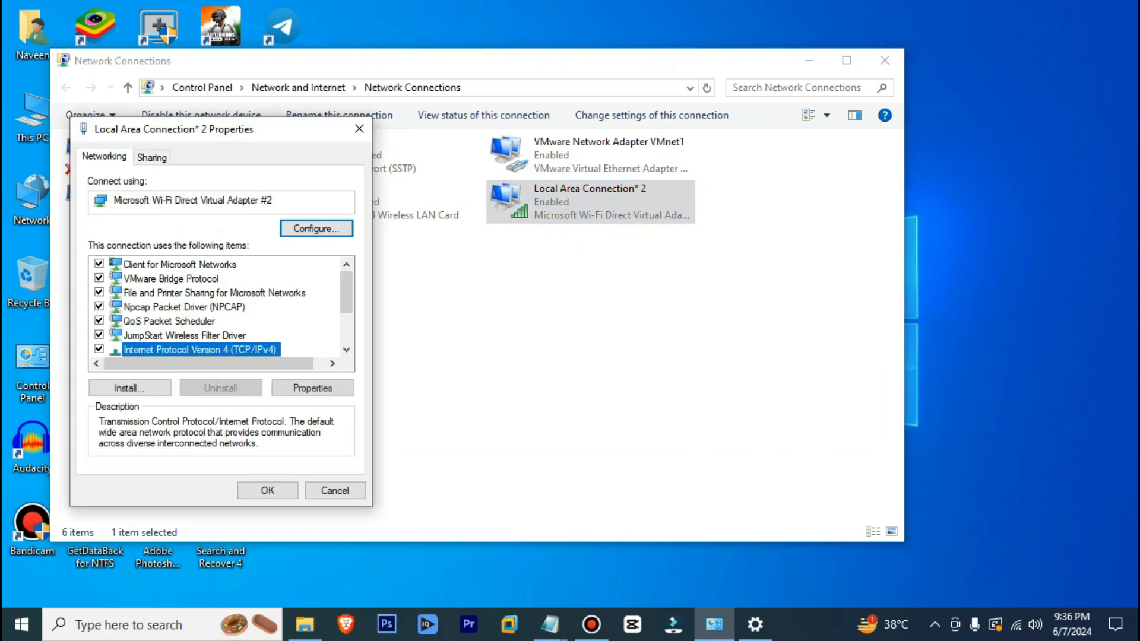
{"action": "scroll", "coordinate": [199, 349], "scroll_direction": "down", "scroll_amount": 1}
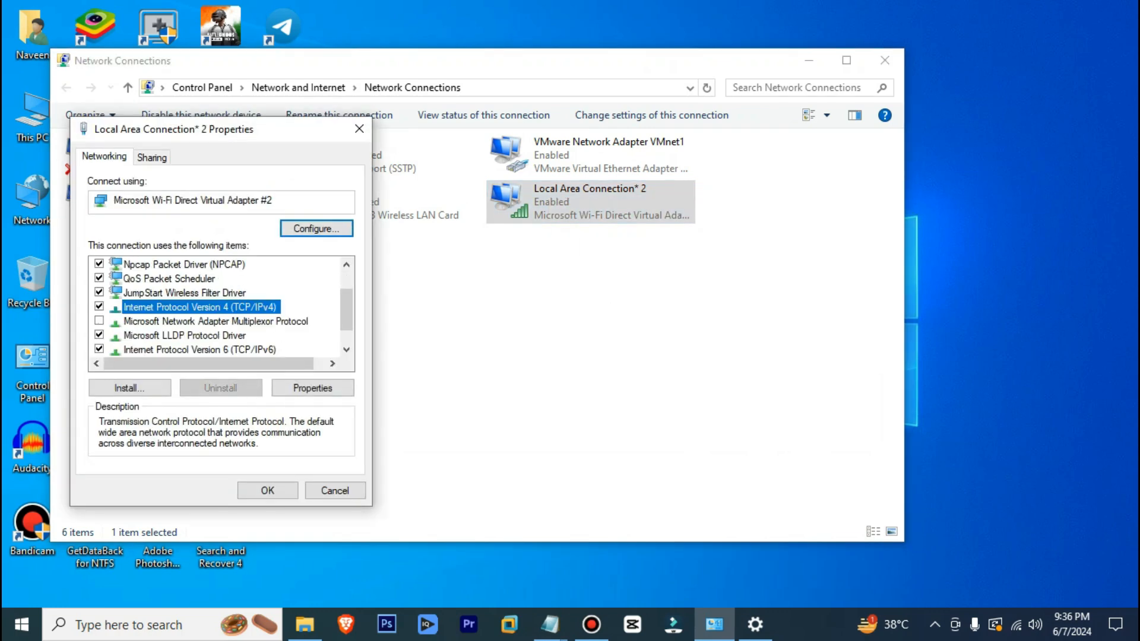
{"action": "left_click", "coordinate": [312, 387]}
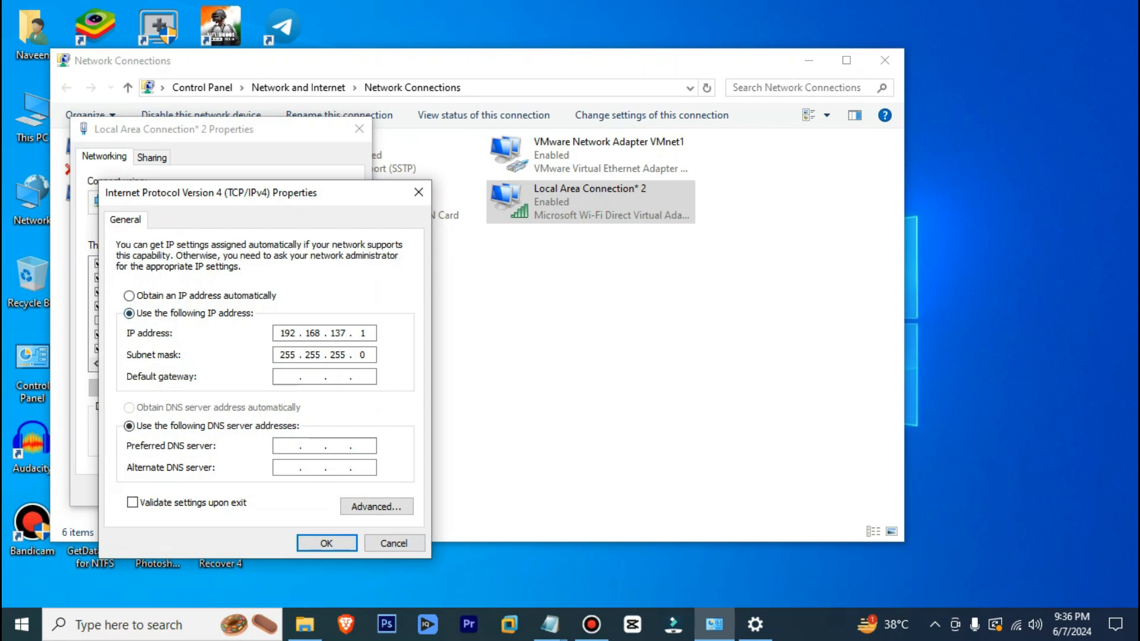
{"action": "left_click_drag", "start_coordinate": [315, 195], "coordinate": [817, 123]}
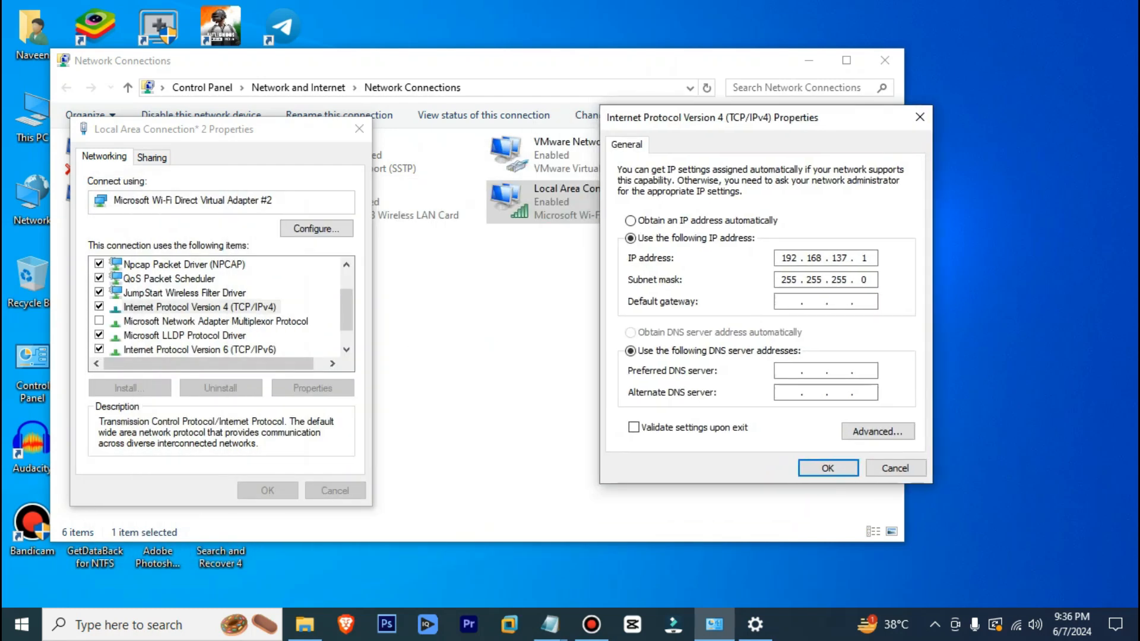
{"action": "type", "text": "192 . 168 . 1 . 1"}
Step: Review the DNS server addresses noted in Notepad, and close the Local Area Connection* 2 properties, discarding the IPv4 edits
{"action": "left_click", "coordinate": [789, 371]}
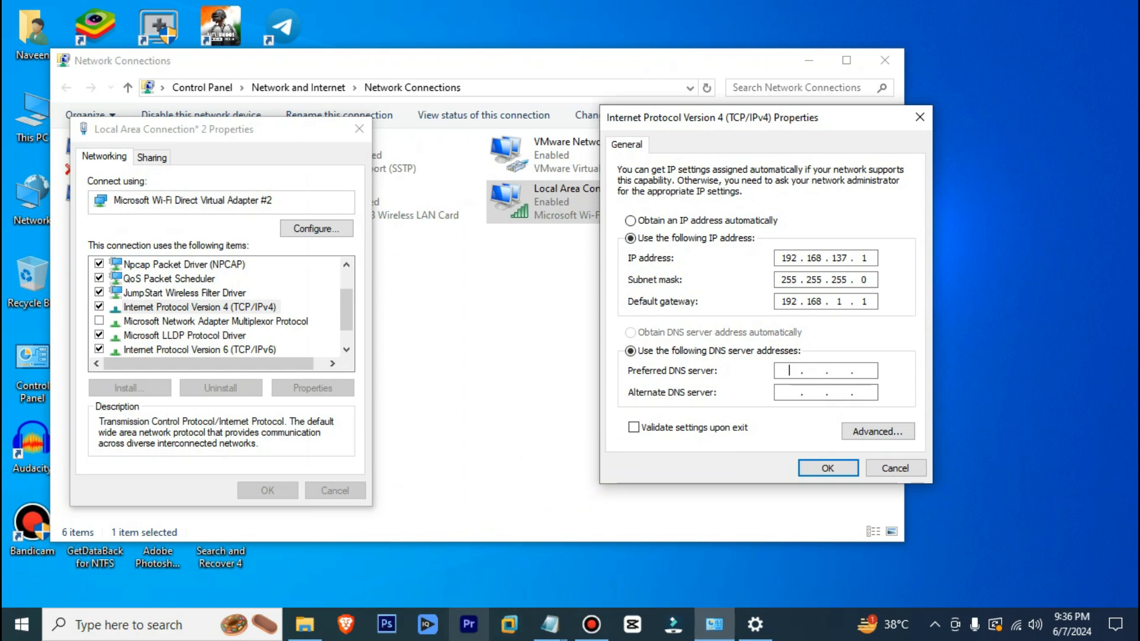
{"action": "left_click", "coordinate": [551, 624]}
{"action": "left_click", "coordinate": [459, 557]}
{"action": "left_click_drag", "start_coordinate": [307, 175], "coordinate": [225, 190]}
{"action": "left_click", "coordinate": [274, 190]}
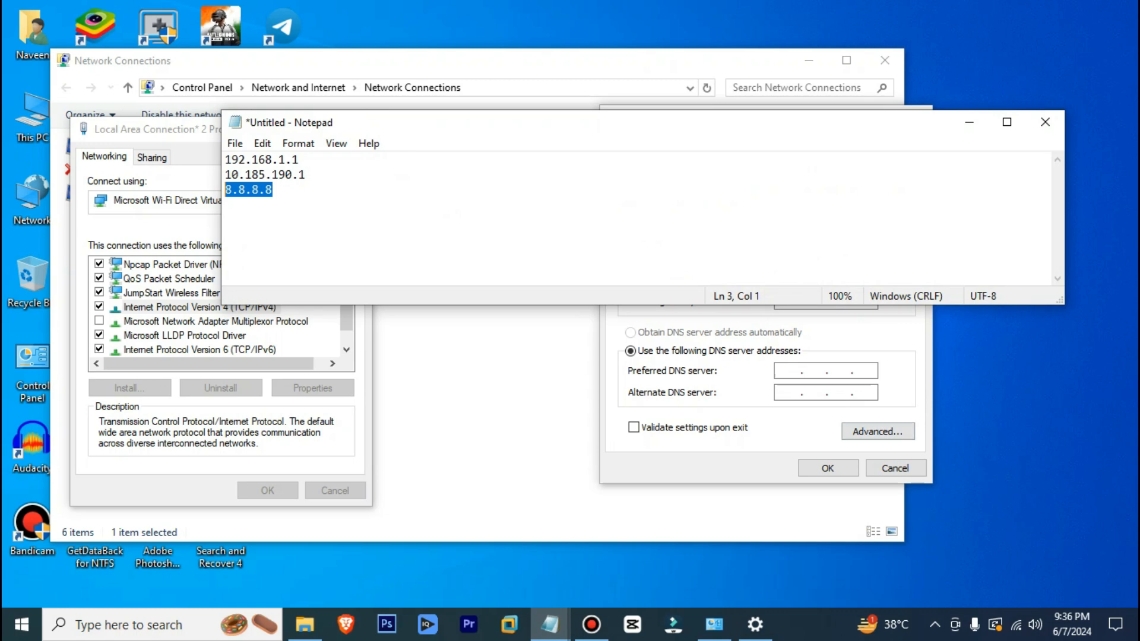
{"action": "left_click", "coordinate": [969, 121]}
{"action": "left_click", "coordinate": [895, 467]}
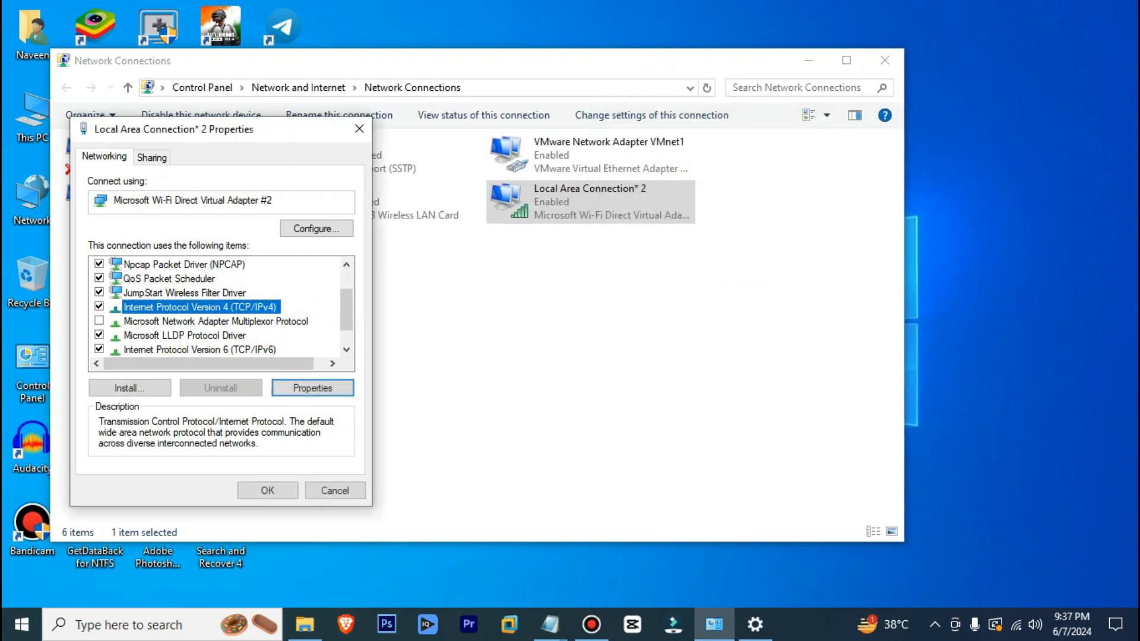
{"action": "left_click", "coordinate": [268, 491]}
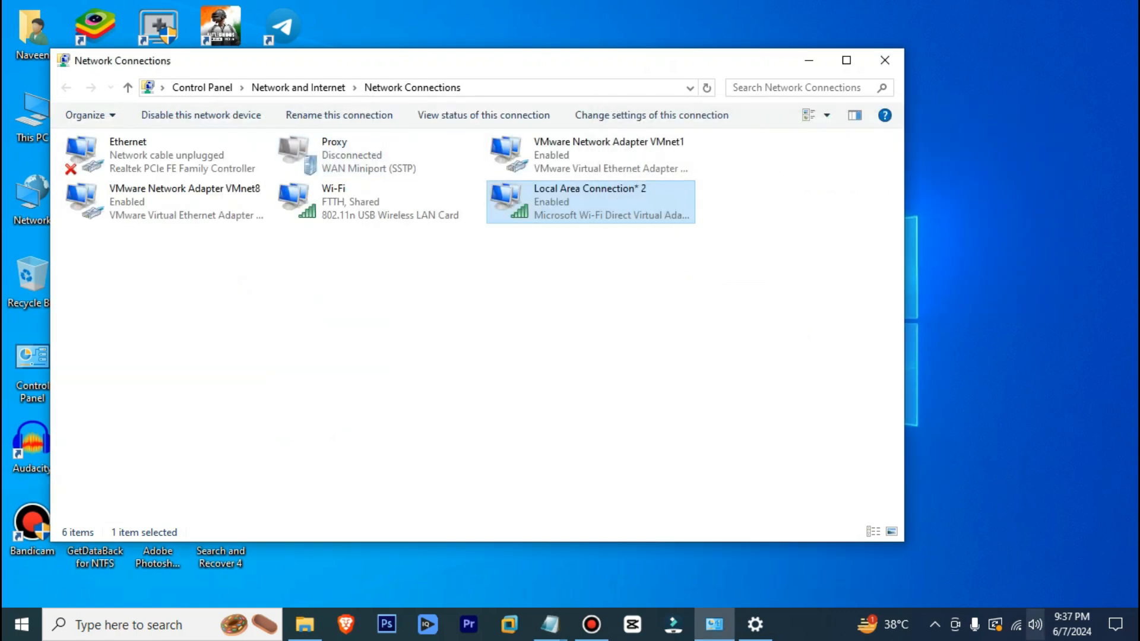
Step: Check the current Wi-Fi connection and mobile hotspot status, and close Network Connections
{"action": "left_click", "coordinate": [1016, 625]}
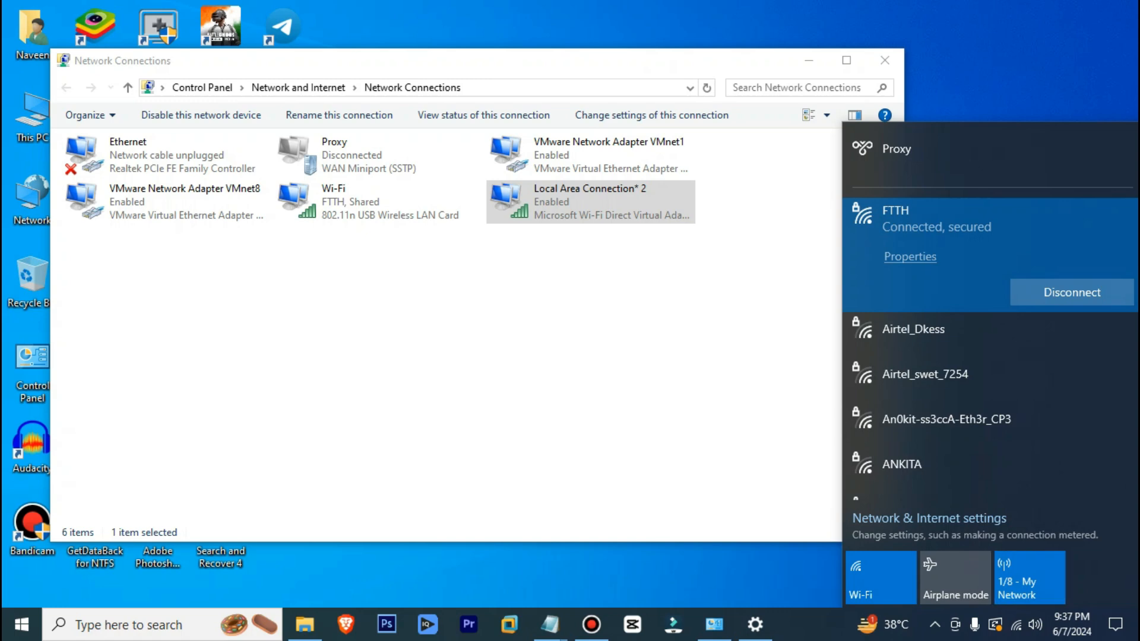
{"action": "left_click", "coordinate": [766, 309]}
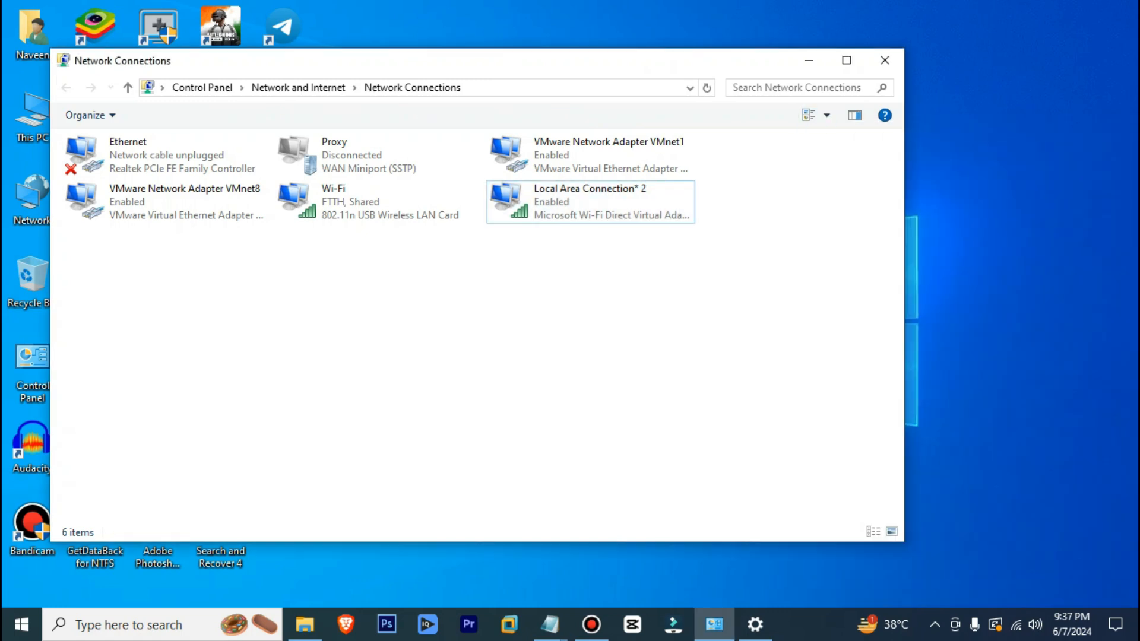
{"action": "left_click", "coordinate": [884, 60]}
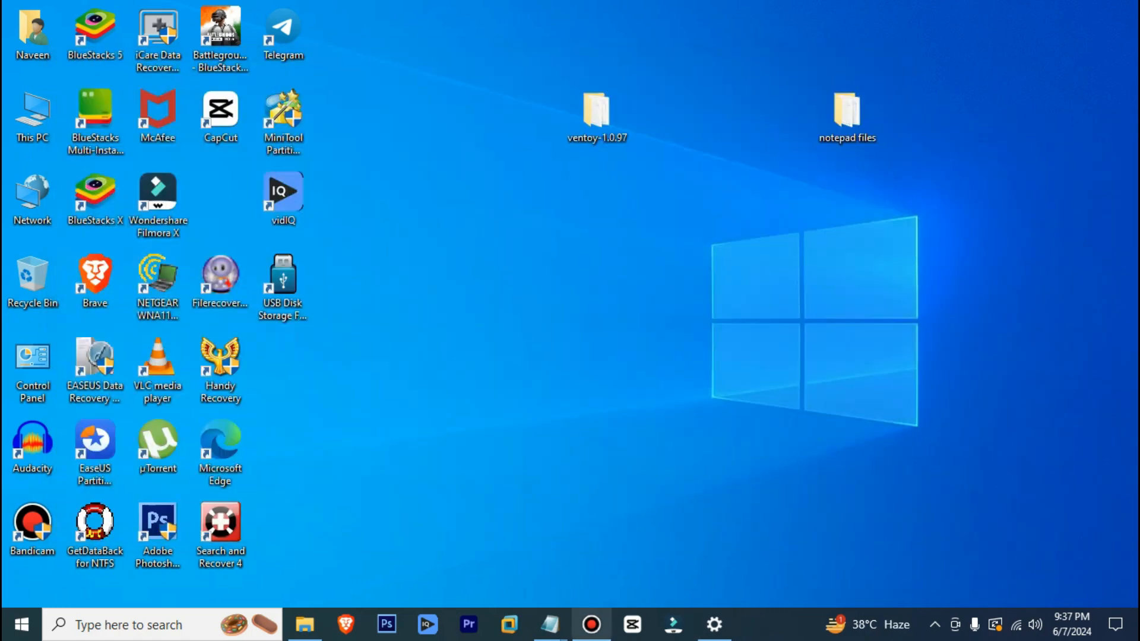